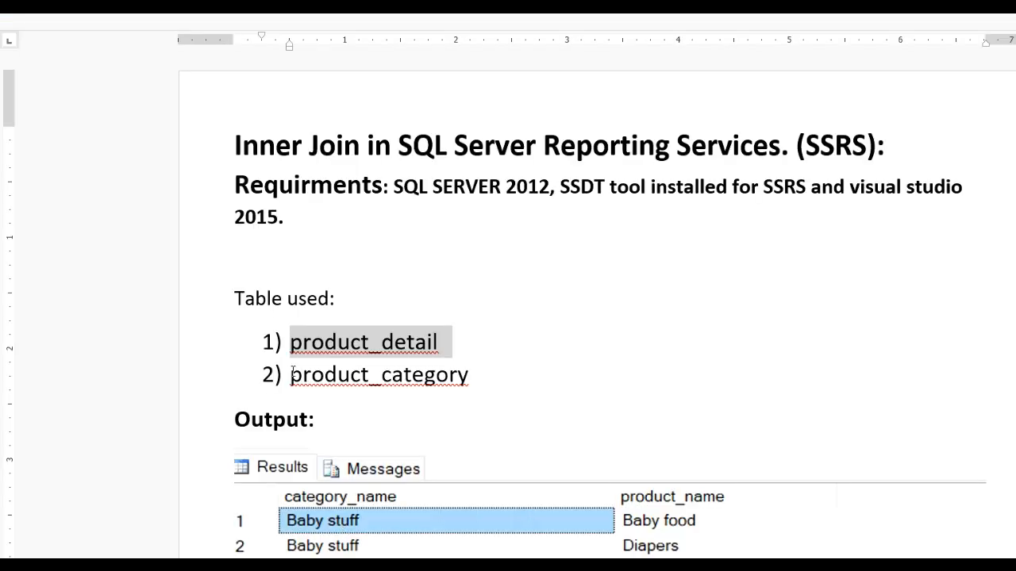
Copy the product_category table name from the Word document and add "select * from product_category" above the product_detail query in SQL Server Management Studio.
{"action": "left_click_drag", "start_coordinate": [293, 373], "coordinate": [472, 372]}
{"action": "key", "text": "alt+Tab"}
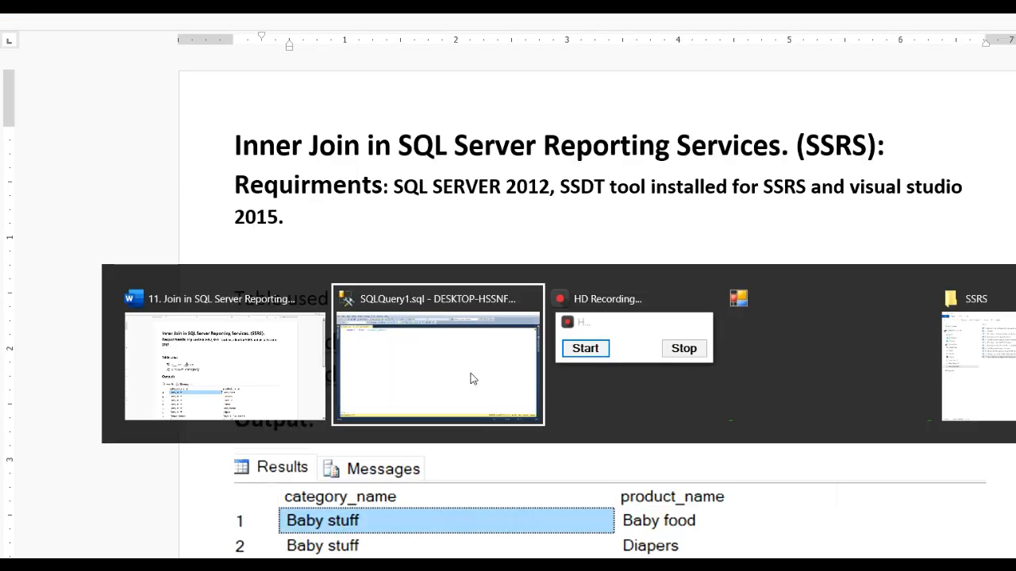
{"action": "key", "text": "Home"}
{"action": "key", "text": "Return"}
{"action": "key", "text": "Up"}
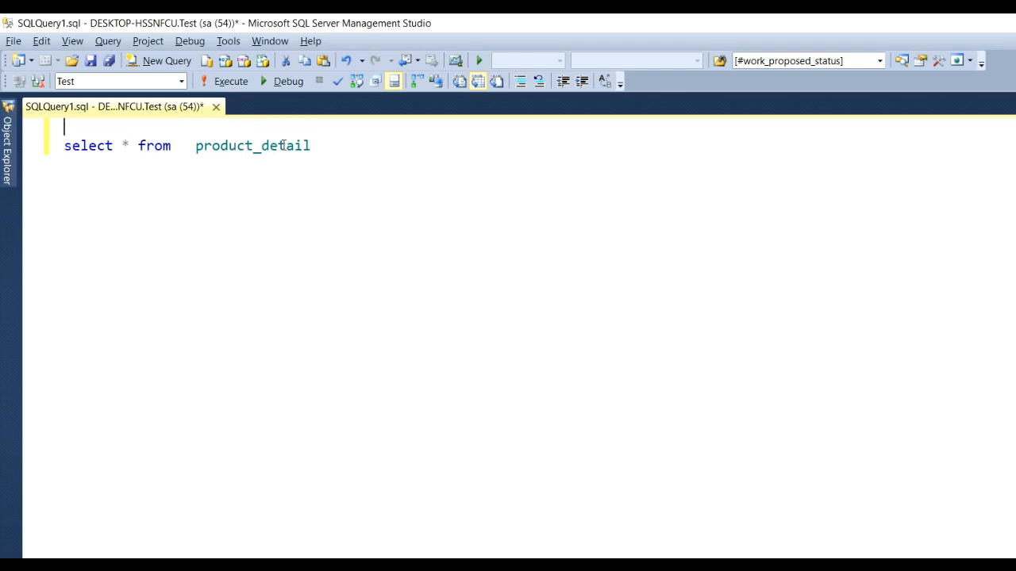
{"action": "type", "text": "select"}
{"action": "left_click_drag", "start_coordinate": [180, 127], "coordinate": [205, 127]}
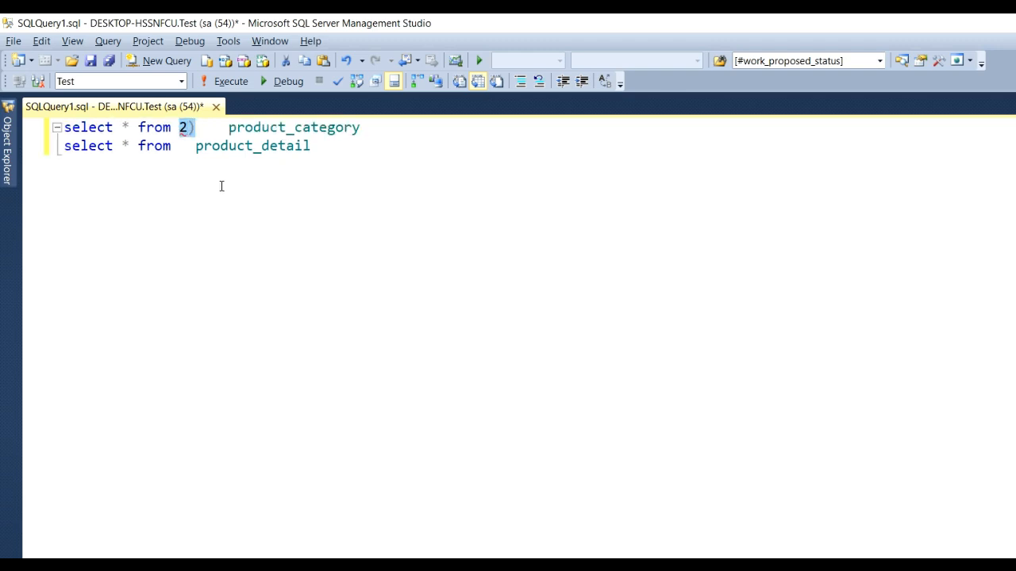
{"action": "key", "text": "Delete"}
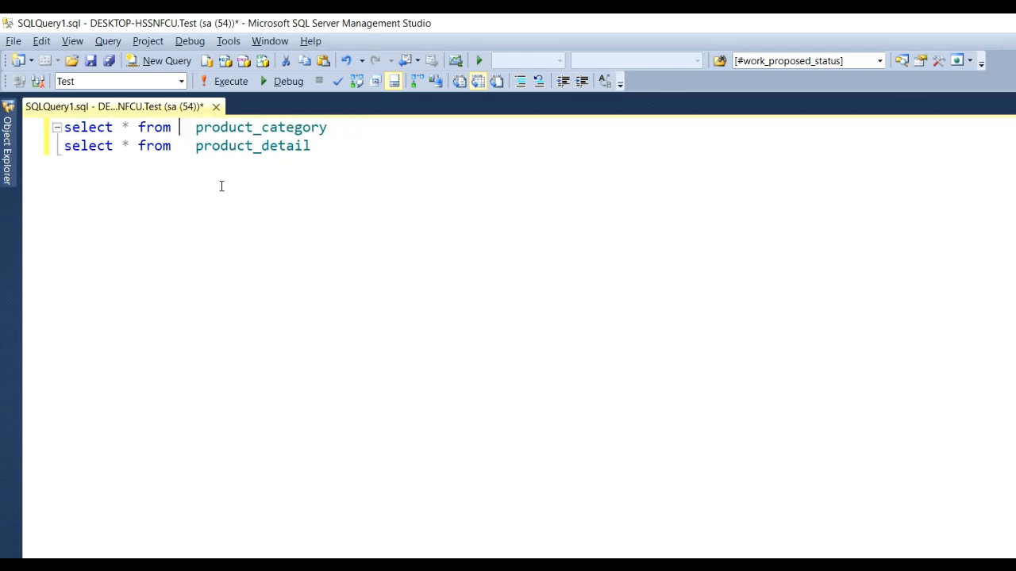
Run both select queries, enlarge the results area, and widen the category_id and product_id columns to show their full names.
{"action": "left_click", "coordinate": [235, 82]}
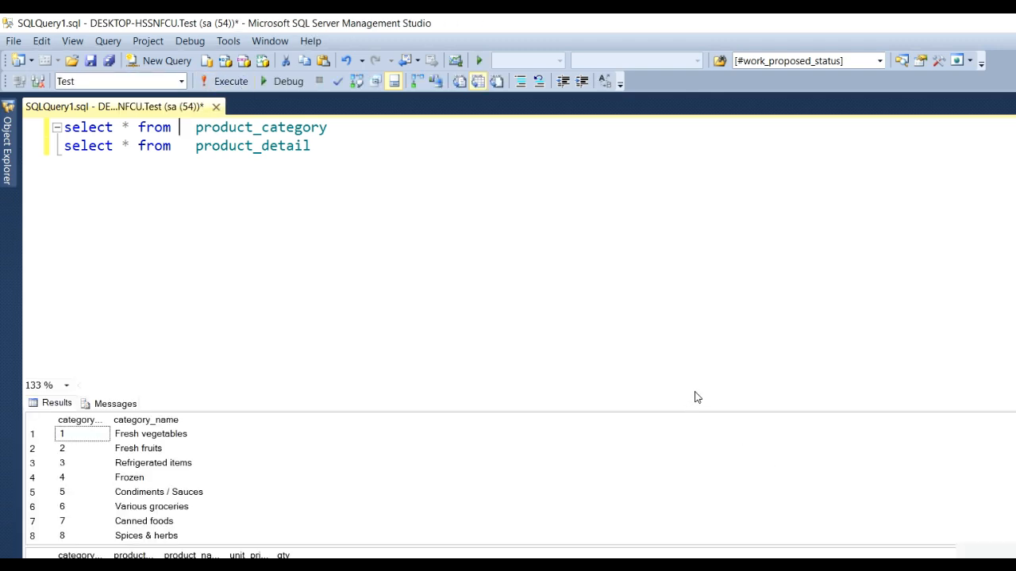
{"action": "left_click_drag", "start_coordinate": [694, 393], "coordinate": [692, 293]}
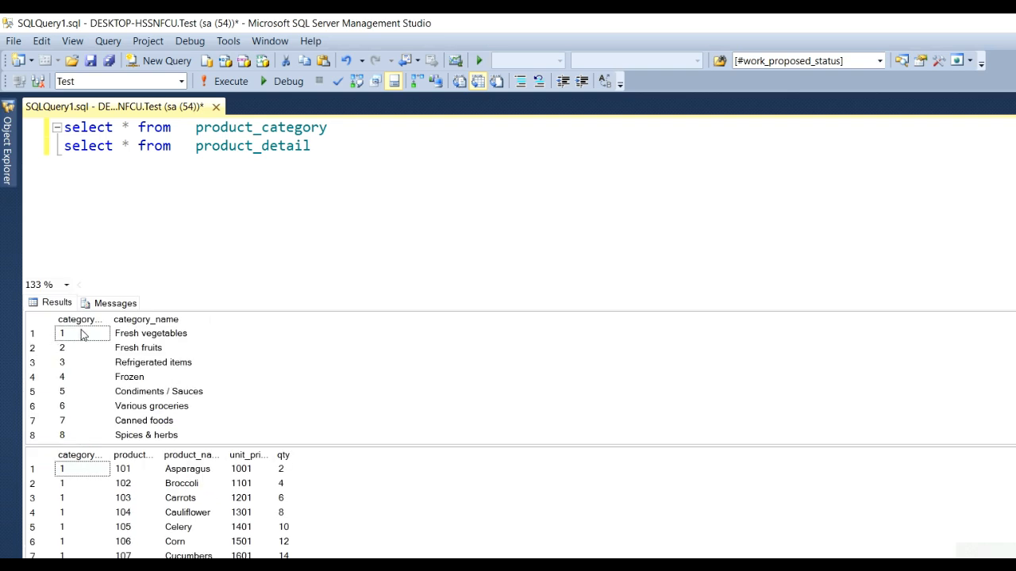
{"action": "left_click_drag", "start_coordinate": [109, 320], "coordinate": [159, 320]}
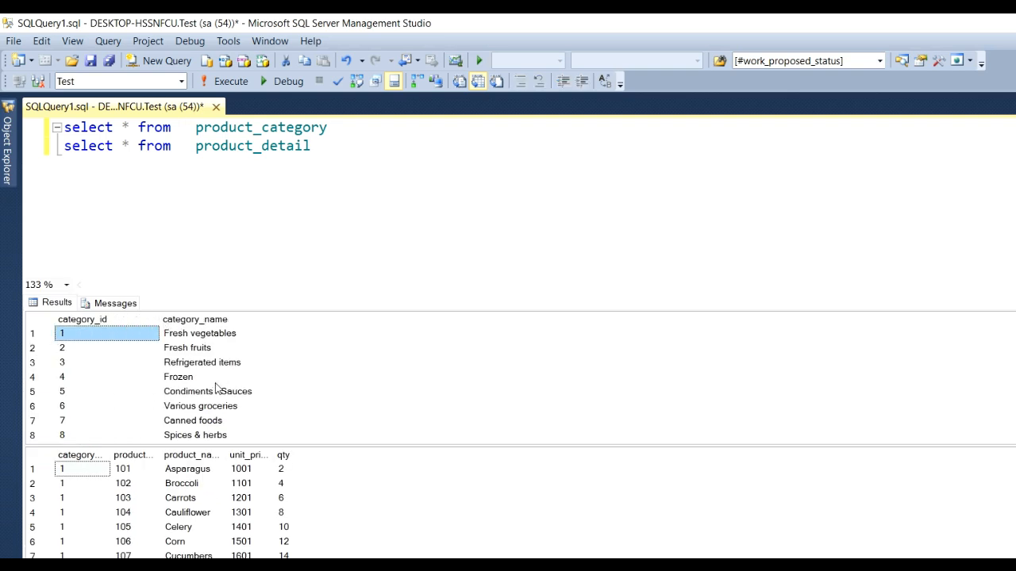
{"action": "left_click_drag", "start_coordinate": [111, 454], "coordinate": [306, 441]}
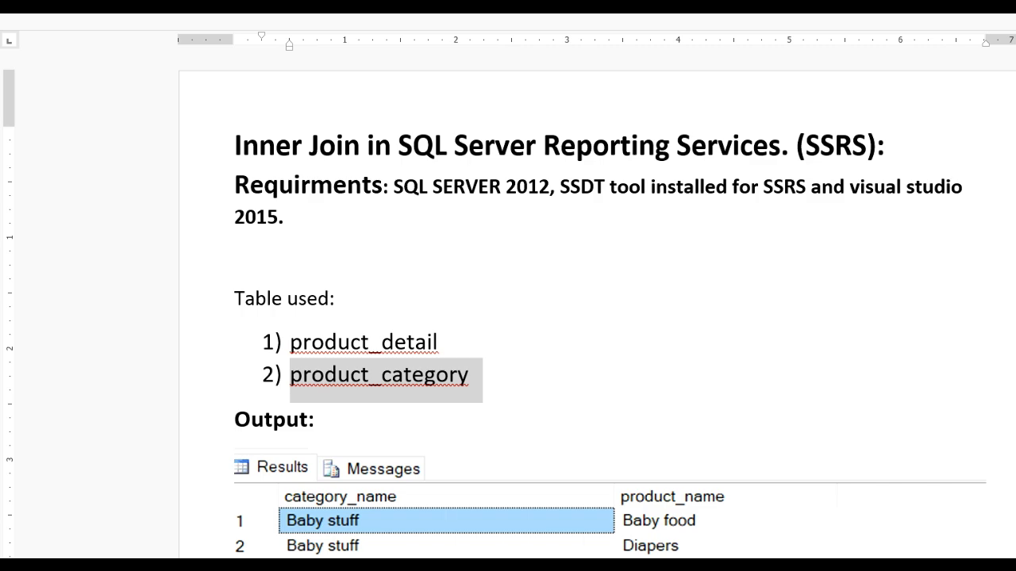
In the Word document, select and copy the three-line inner join query under the Join Query heading.
{"action": "scroll", "coordinate": [421, 548], "scroll_direction": "down", "scroll_amount": 2}
{"action": "scroll", "coordinate": [329, 472], "scroll_direction": "up", "scroll_amount": 2}
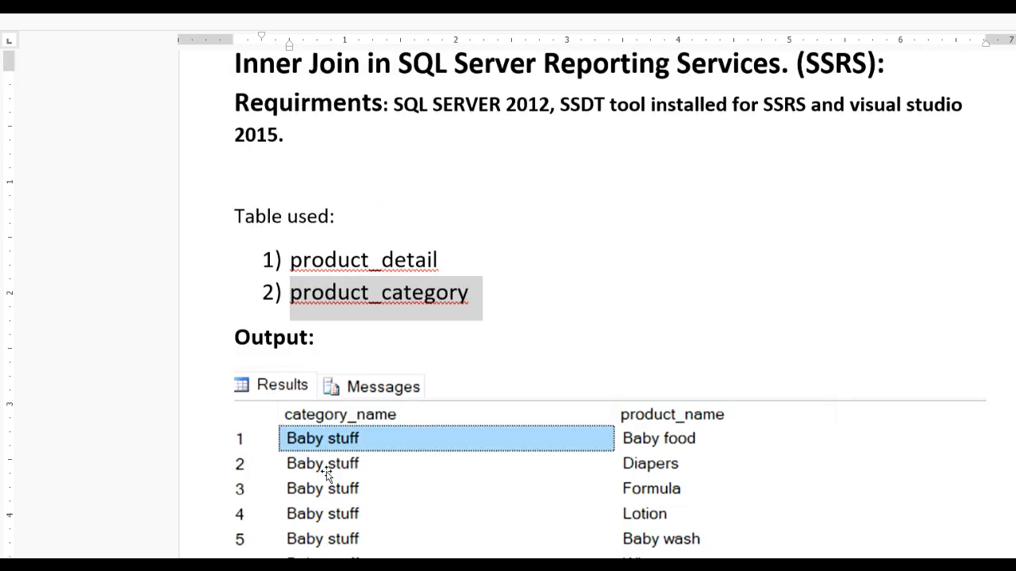
{"action": "scroll", "coordinate": [323, 493], "scroll_direction": "down", "scroll_amount": 5}
{"action": "scroll", "coordinate": [322, 493], "scroll_direction": "down", "scroll_amount": 4}
{"action": "scroll", "coordinate": [317, 497], "scroll_direction": "up", "scroll_amount": 2}
{"action": "left_click_drag", "start_coordinate": [231, 442], "coordinate": [844, 537]}
{"action": "key", "text": "ctrl+c"}
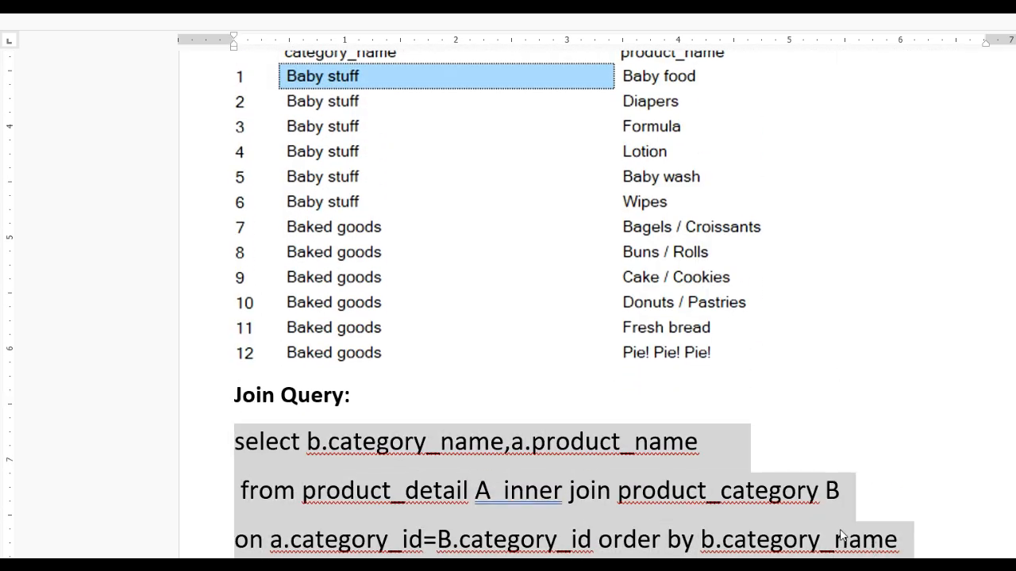
Paste the join query below the two select statements in SQL Server Management Studio and shrink the results area.
{"action": "key", "text": "alt+Tab"}
{"action": "left_click", "coordinate": [415, 168]}
{"action": "key", "text": "Return"}
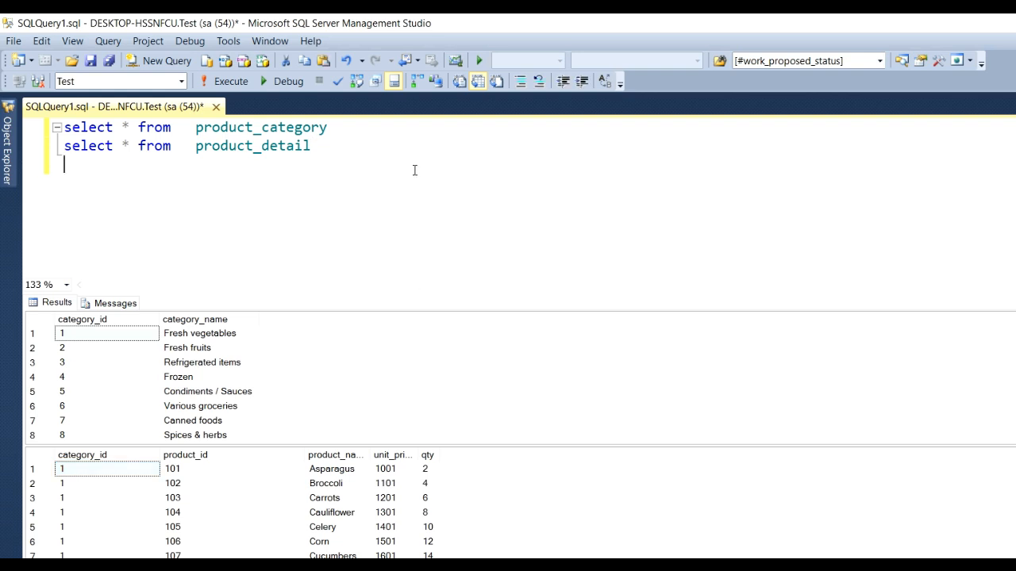
{"action": "key", "text": "Return"}
{"action": "key", "text": "ctrl+v"}
{"action": "scroll", "coordinate": [283, 234], "scroll_direction": "up", "scroll_amount": 2, "text": "ctrl"}
{"action": "left_click_drag", "start_coordinate": [675, 293], "coordinate": [675, 378]}
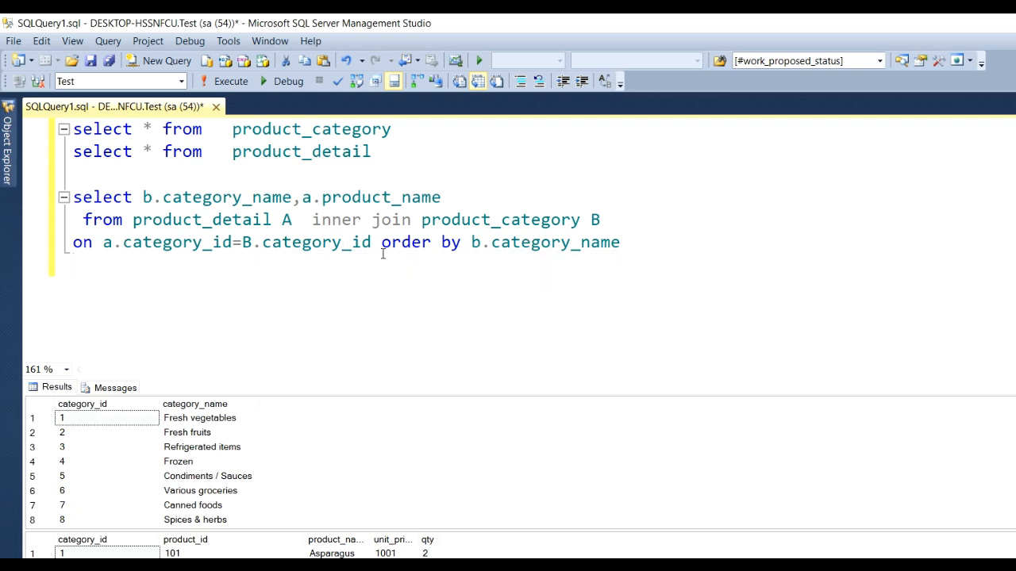
Run only the inner join query on product_detail and product_category and widen the category_name column in its results.
{"action": "left_click_drag", "start_coordinate": [630, 244], "coordinate": [452, 243]}
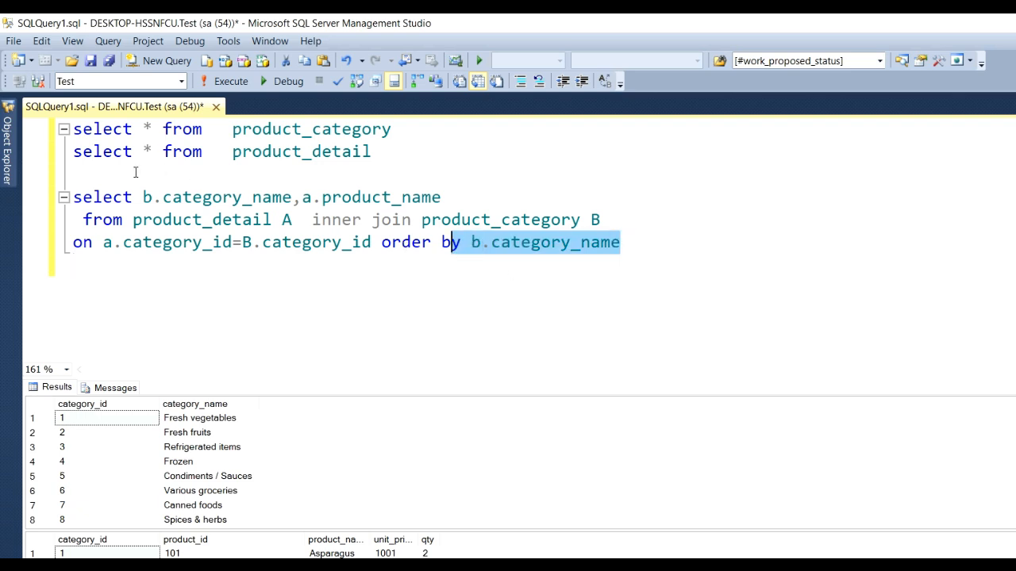
{"action": "left_click_drag", "start_coordinate": [142, 197], "coordinate": [284, 198]}
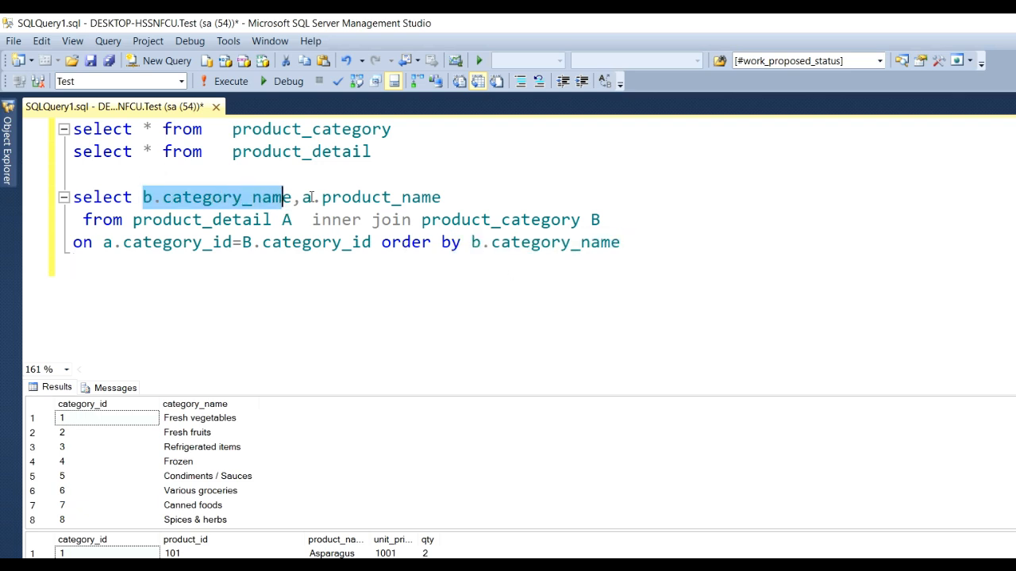
{"action": "left_click", "coordinate": [431, 199]}
{"action": "left_click_drag", "start_coordinate": [676, 261], "coordinate": [34, 198]}
{"action": "left_click", "coordinate": [228, 83]}
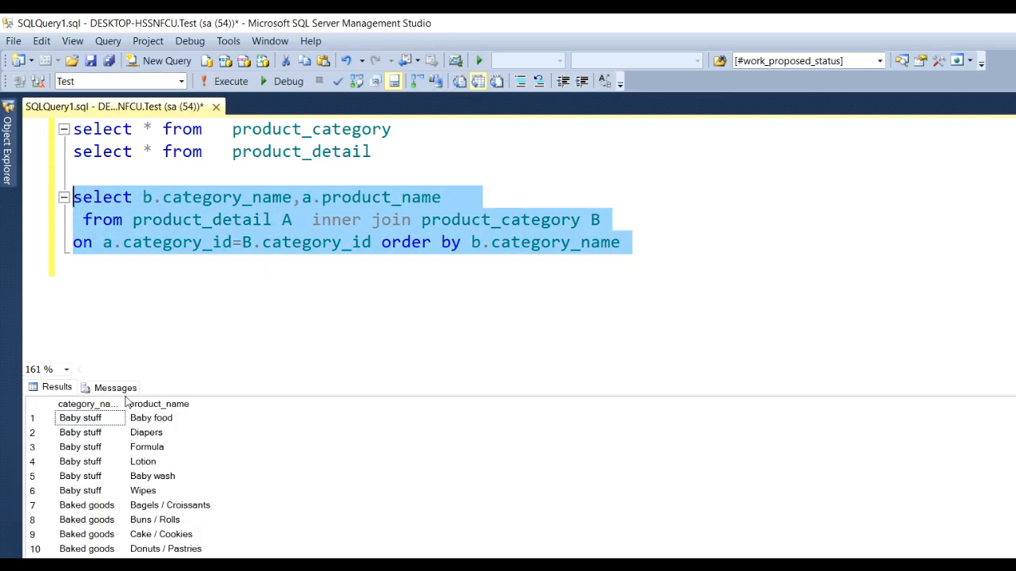
{"action": "left_click_drag", "start_coordinate": [125, 397], "coordinate": [310, 397]}
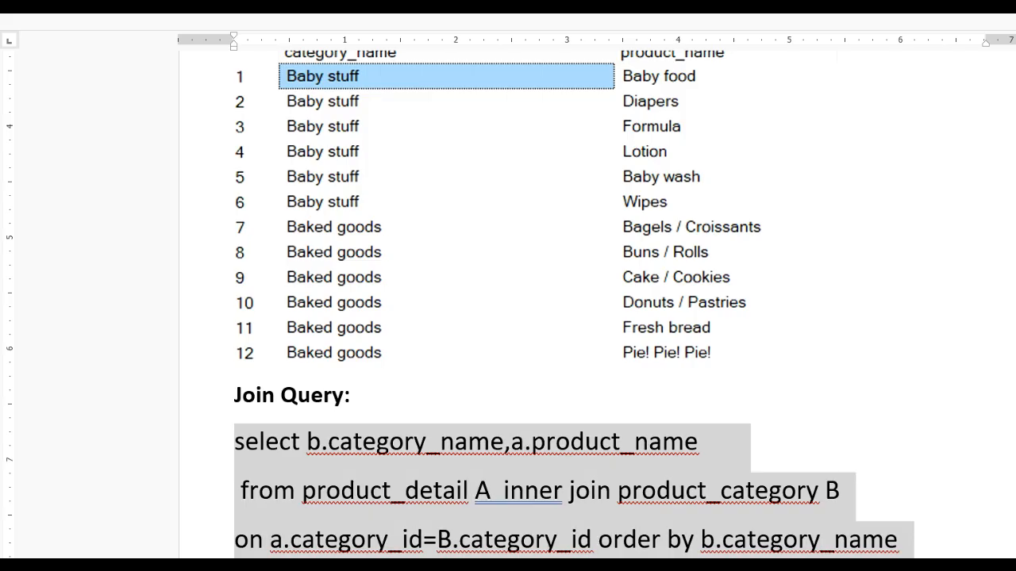
Review the expected output and join query in the Word document, and launch Visual Studio 2015.
{"action": "scroll", "coordinate": [336, 209], "scroll_direction": "up", "scroll_amount": 2}
{"action": "scroll", "coordinate": [333, 213], "scroll_direction": "down", "scroll_amount": 1}
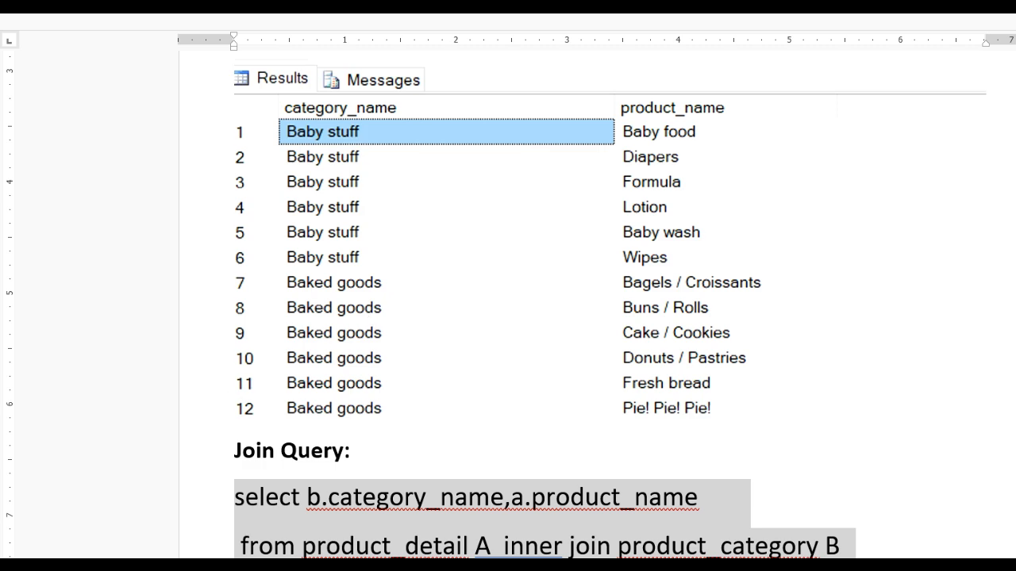
{"action": "key", "text": "super"}
{"action": "scroll", "coordinate": [151, 358], "scroll_direction": "down", "scroll_amount": 5}
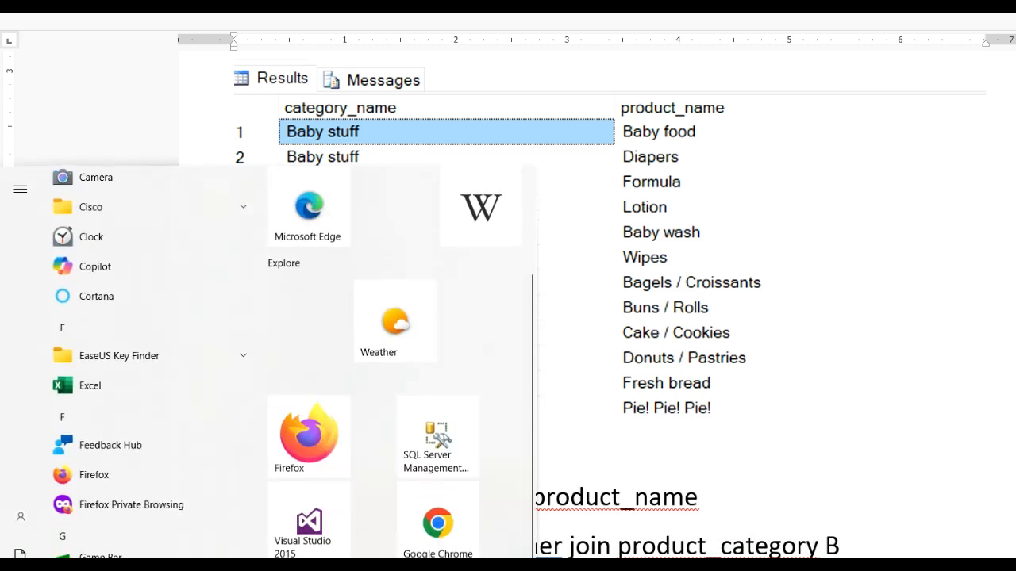
{"action": "left_click", "coordinate": [309, 525]}
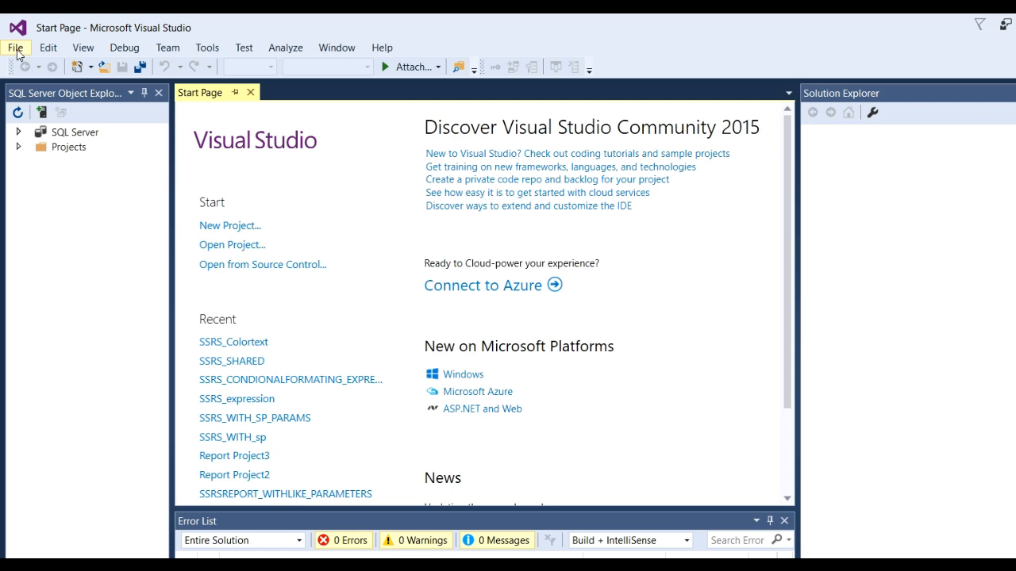
Create a new Reporting Services project from the Report Server Project template, named join_ssrs.
{"action": "left_click", "coordinate": [15, 48]}
{"action": "mouse_move", "coordinate": [120, 67]}
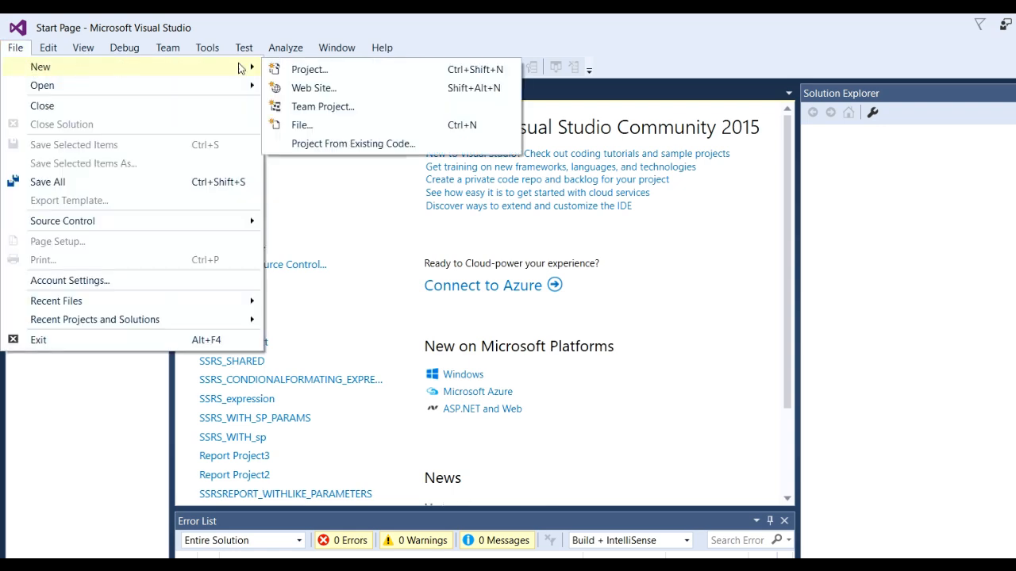
{"action": "left_click", "coordinate": [320, 70]}
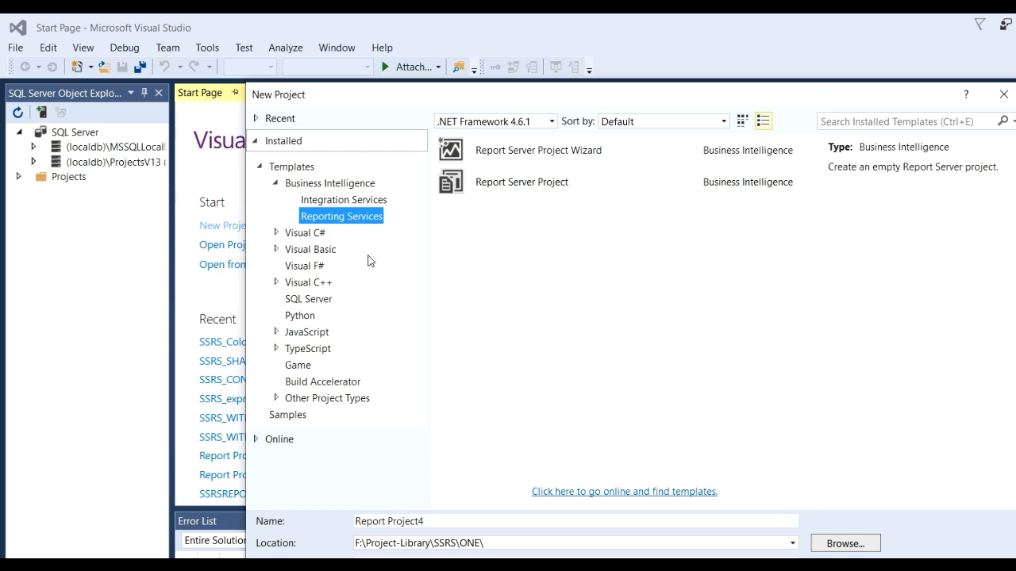
{"action": "left_click", "coordinate": [506, 182]}
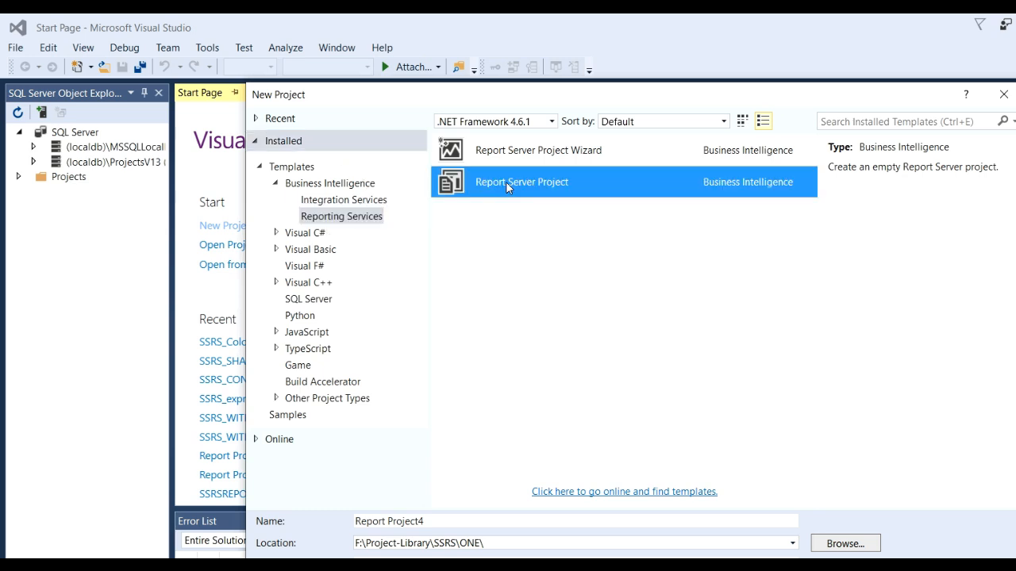
{"action": "left_click", "coordinate": [452, 523]}
{"action": "left_click_drag", "start_coordinate": [451, 523], "coordinate": [289, 524]}
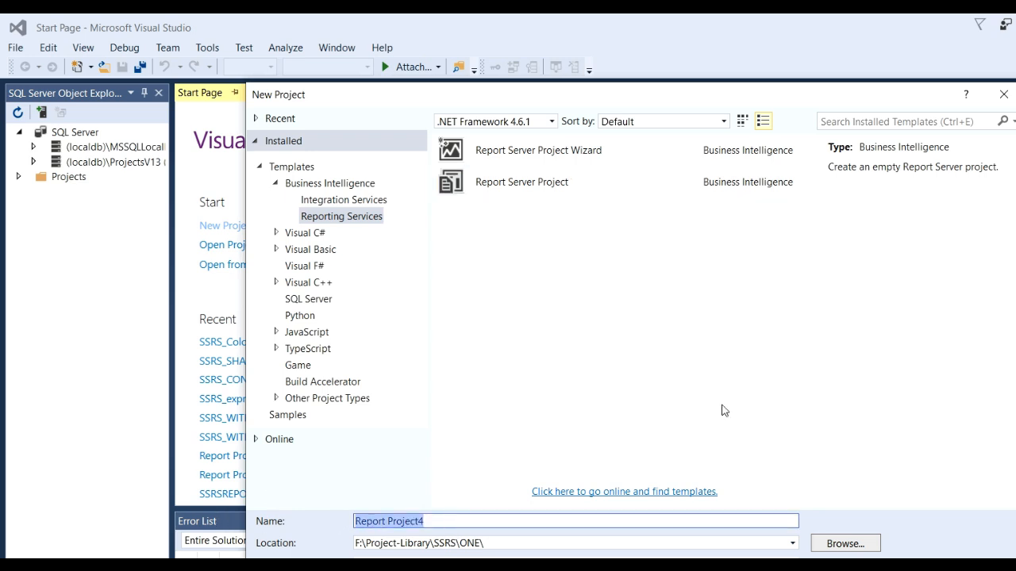
{"action": "type", "text": "join_ssrs"}
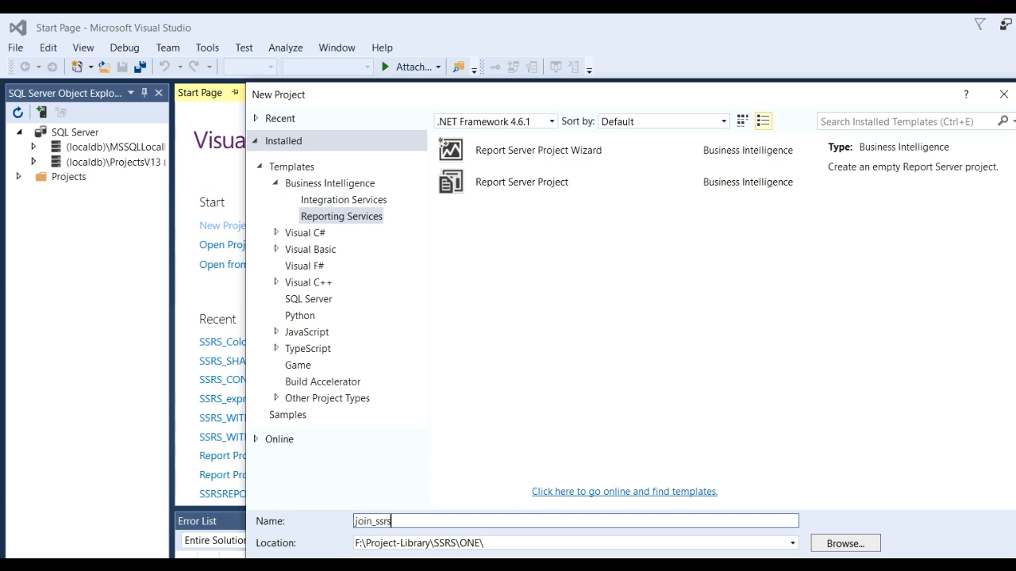
{"action": "key", "text": "Return"}
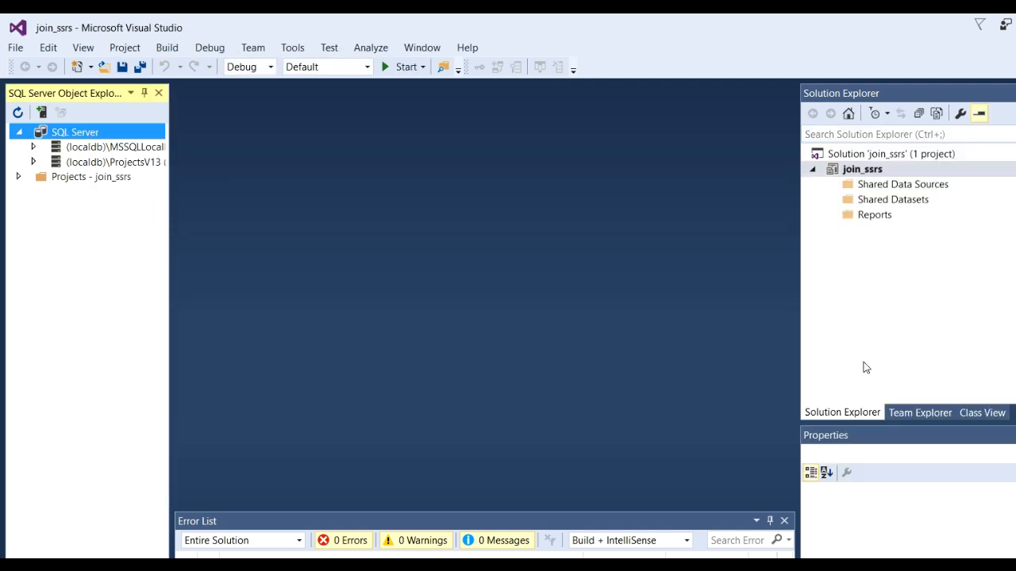
Add a new Data Source item to the Shared Data Sources folder and open its connection string for editing.
{"action": "left_click_drag", "start_coordinate": [800, 315], "coordinate": [721, 315]}
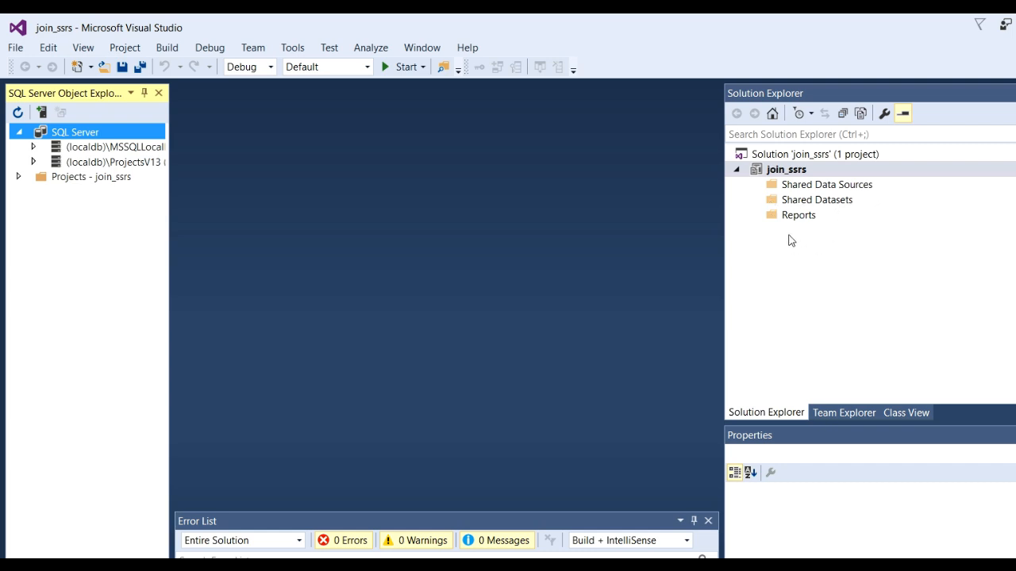
{"action": "left_click", "coordinate": [816, 186]}
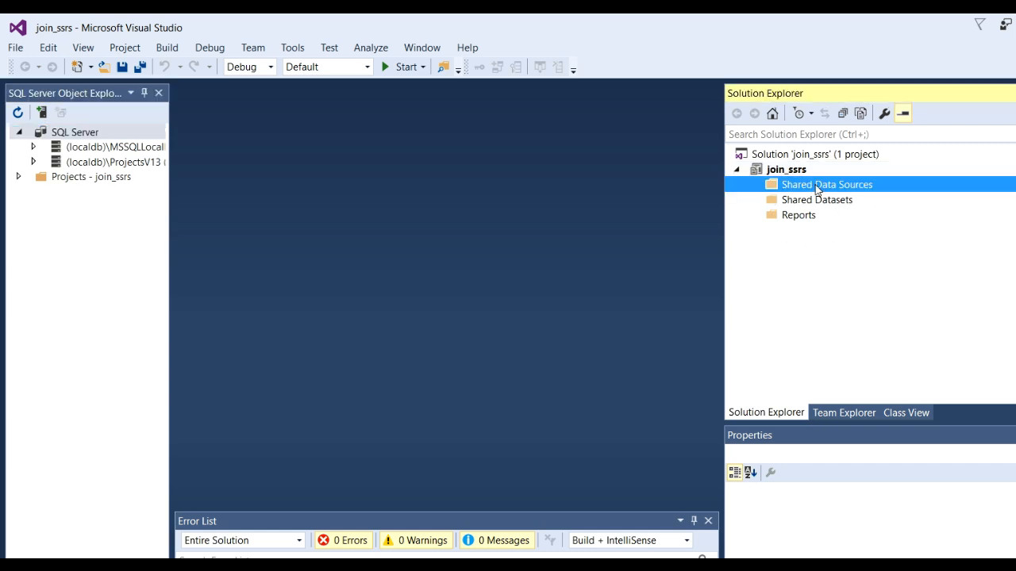
{"action": "right_click", "coordinate": [816, 186]}
{"action": "mouse_move", "coordinate": [853, 222]}
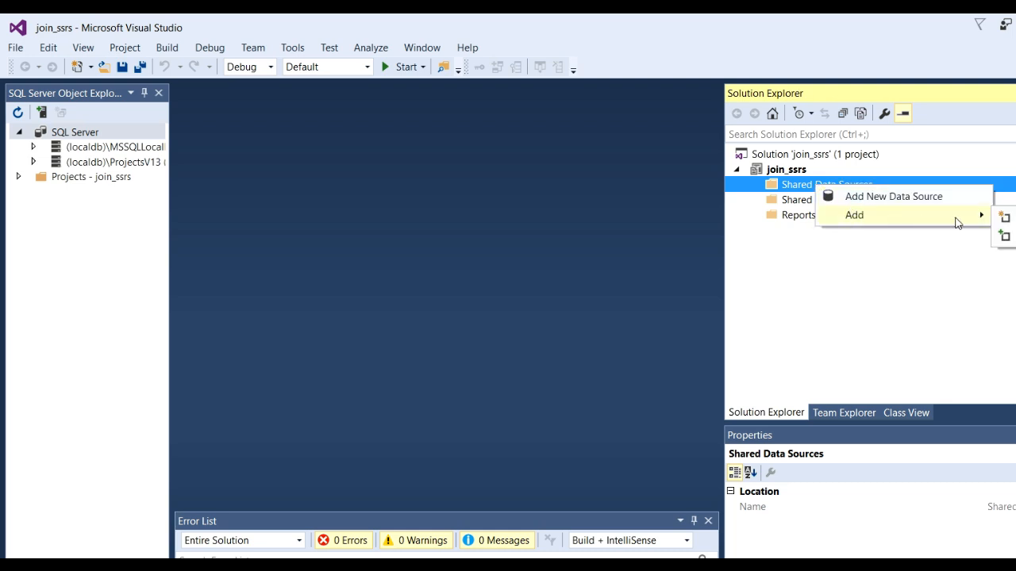
{"action": "left_click", "coordinate": [1003, 219]}
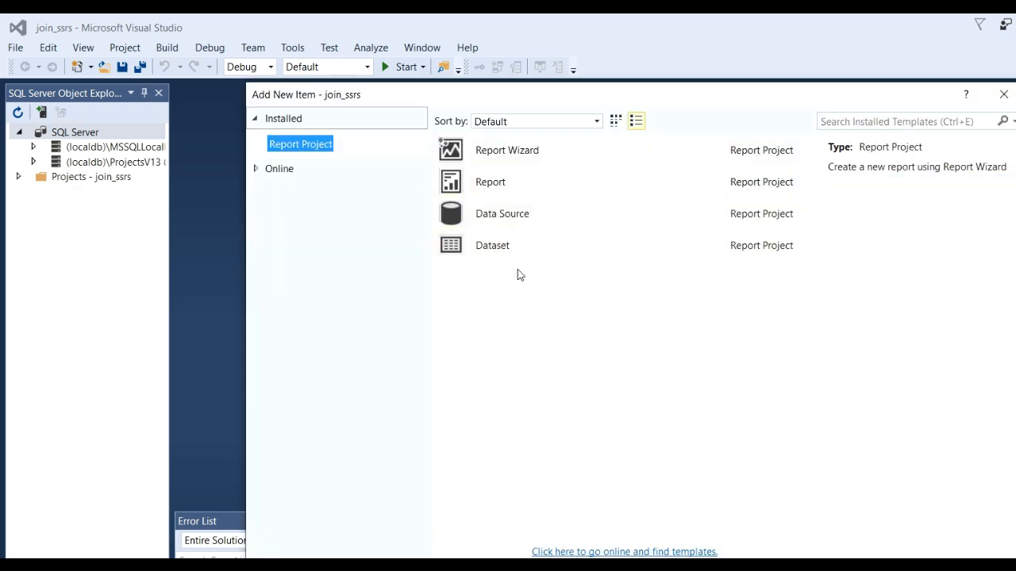
{"action": "left_click", "coordinate": [523, 214]}
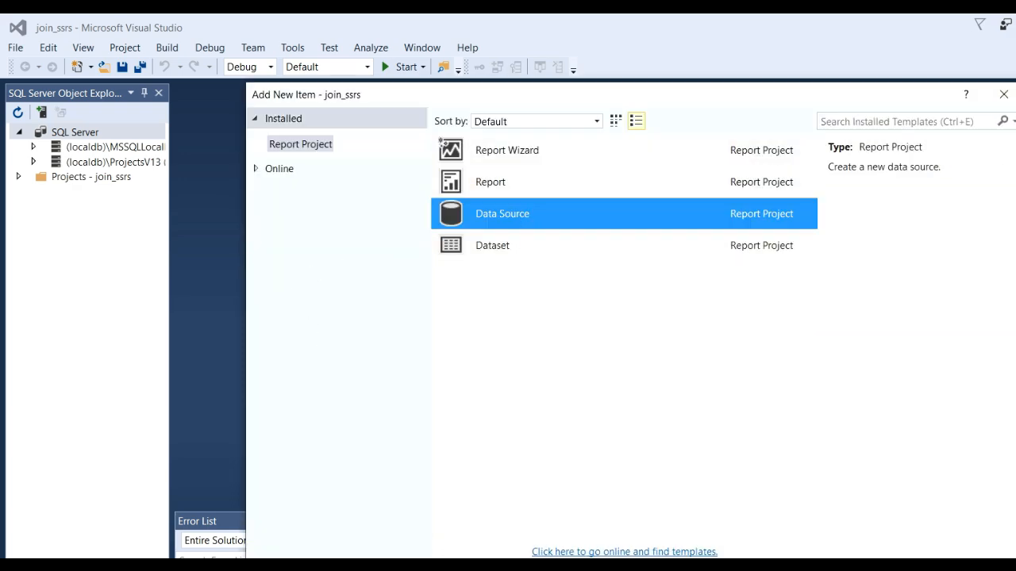
{"action": "key", "text": "Return"}
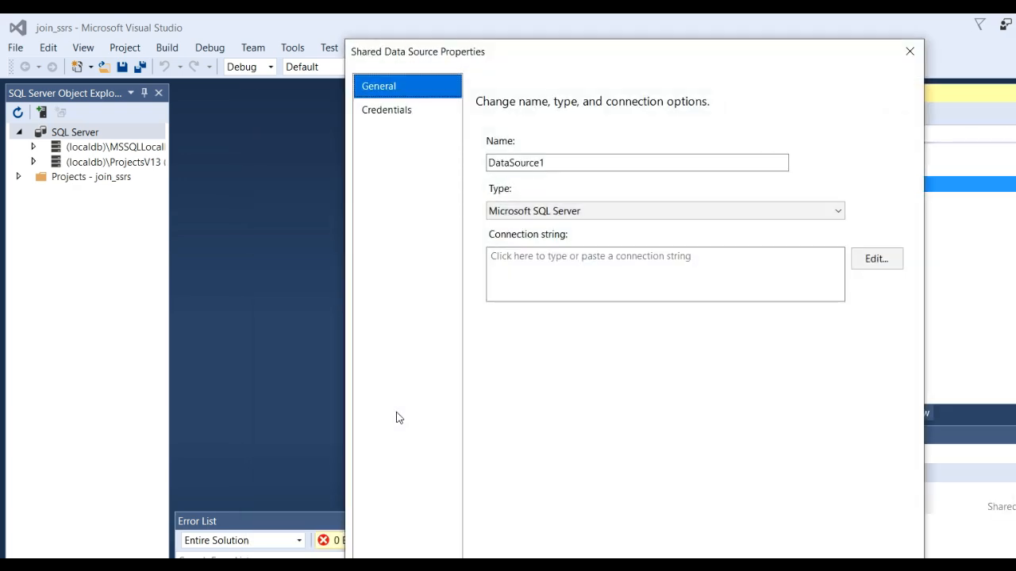
{"action": "left_click", "coordinate": [553, 168]}
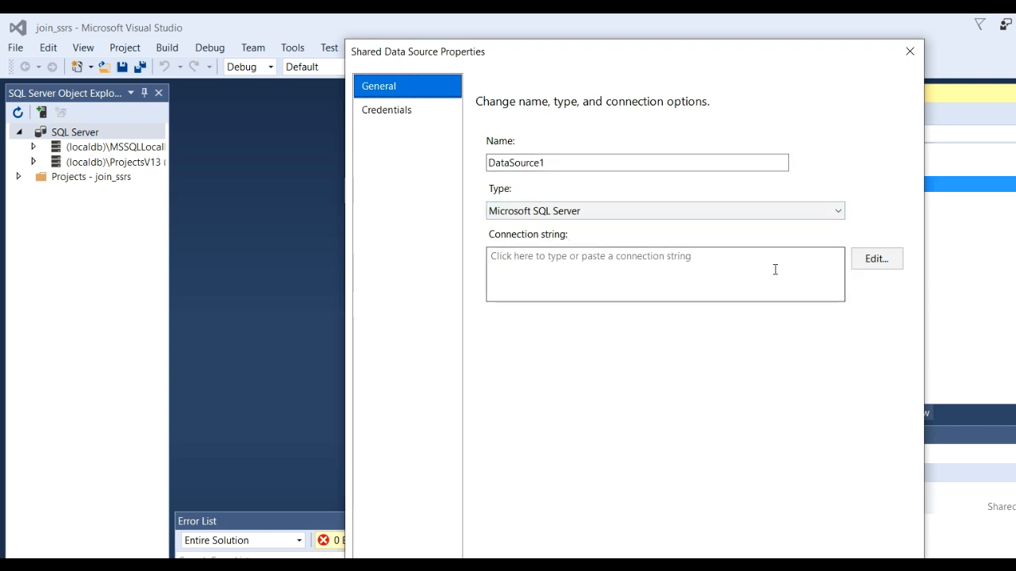
{"action": "left_click", "coordinate": [878, 262]}
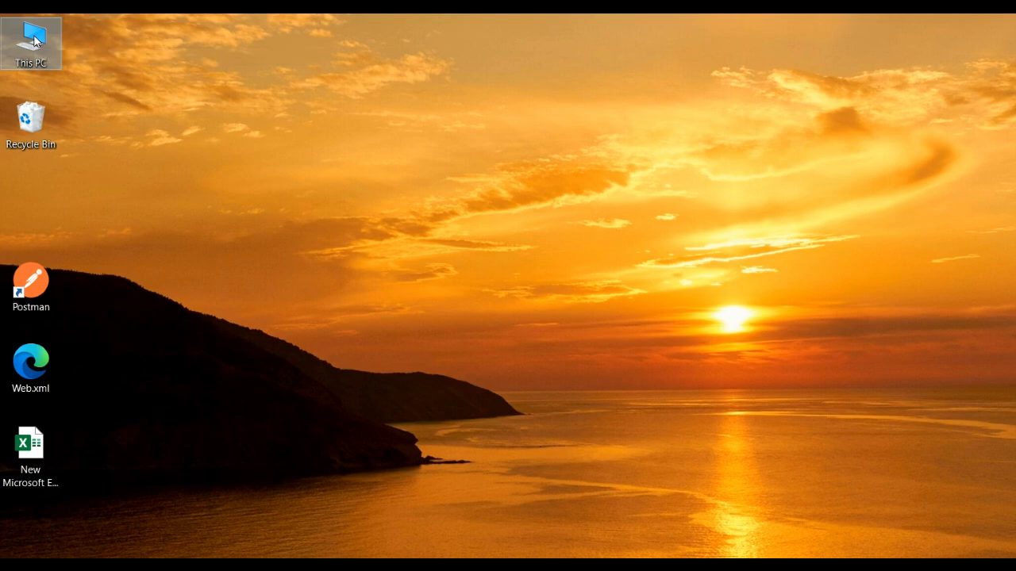
Open the properties of This PC from the Windows desktop and copy the computer's device name.
{"action": "right_click", "coordinate": [34, 35]}
{"action": "left_click", "coordinate": [76, 287]}
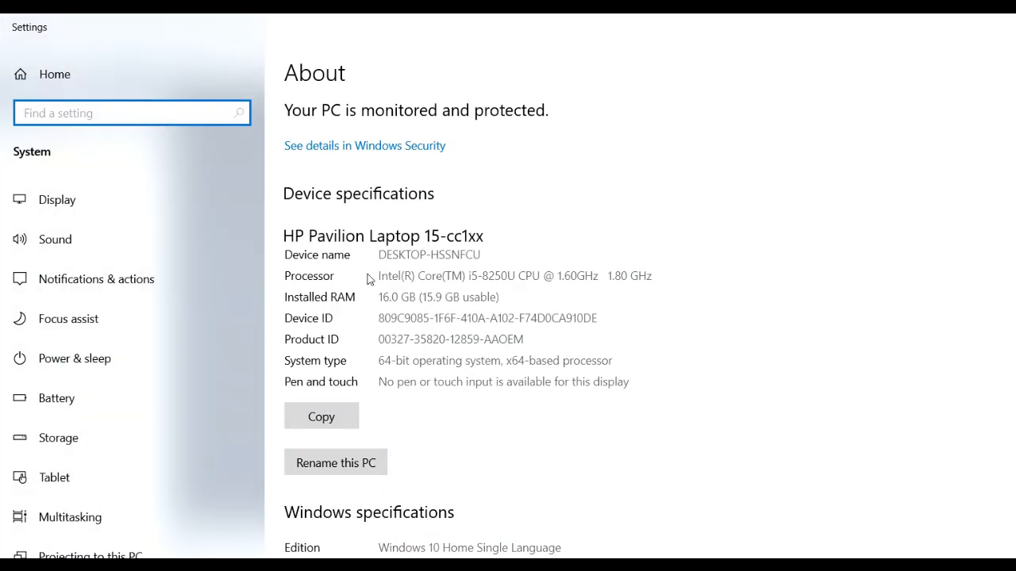
{"action": "left_click_drag", "start_coordinate": [380, 253], "coordinate": [489, 260]}
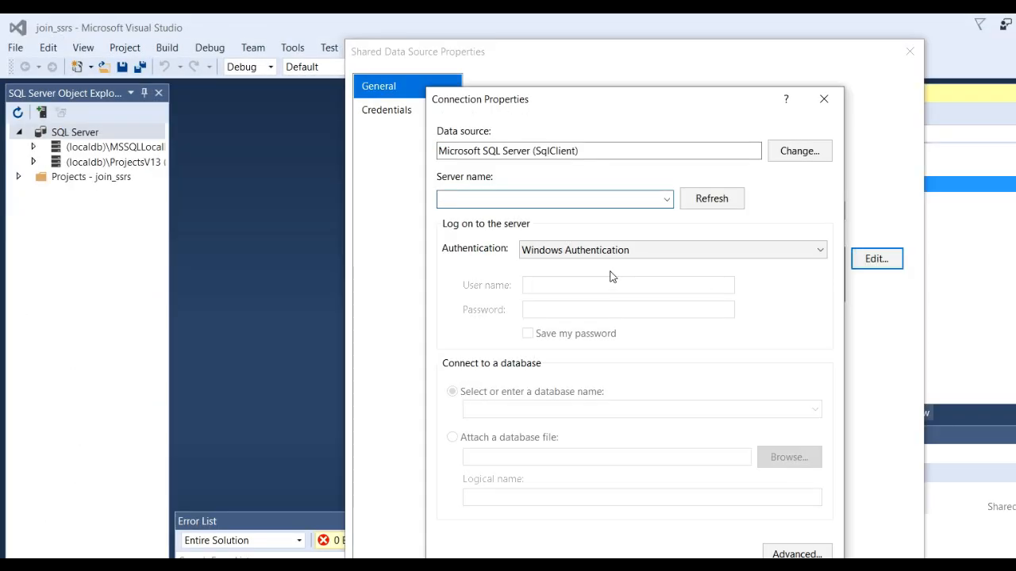
Connect the shared data source to server DESKTOP-HSSNFCU and database Test, save it, and expand the Shared Data Sources folder.
{"action": "type", "text": "DESKTOP-HSSNFCU"}
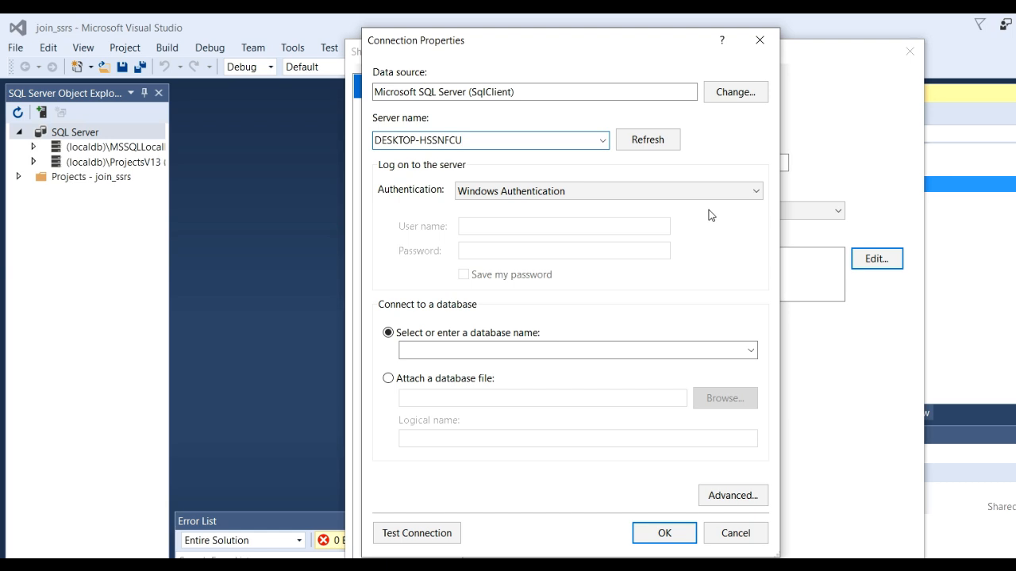
{"action": "left_click", "coordinate": [751, 351]}
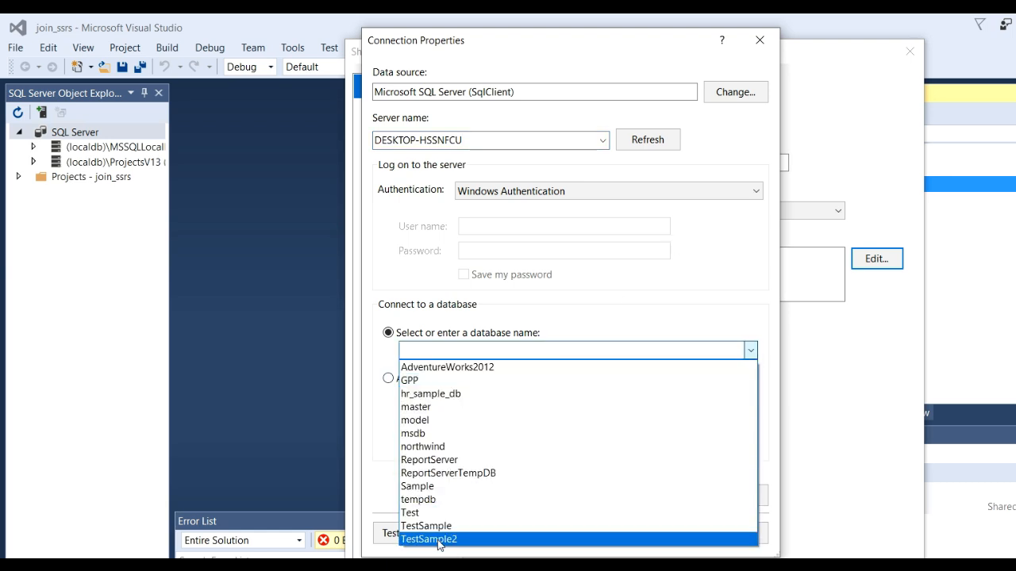
{"action": "left_click", "coordinate": [429, 516]}
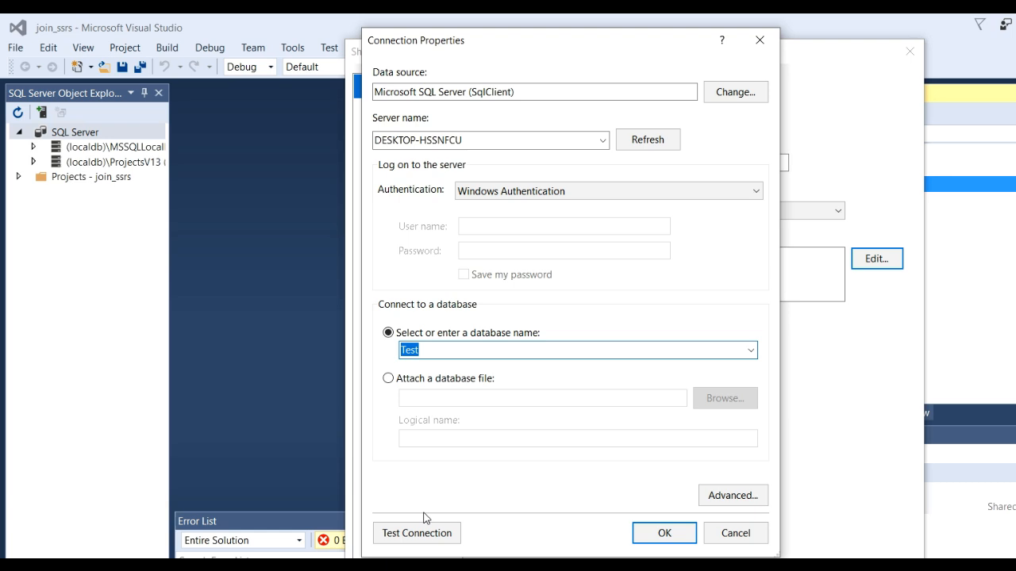
{"action": "left_click", "coordinate": [665, 535]}
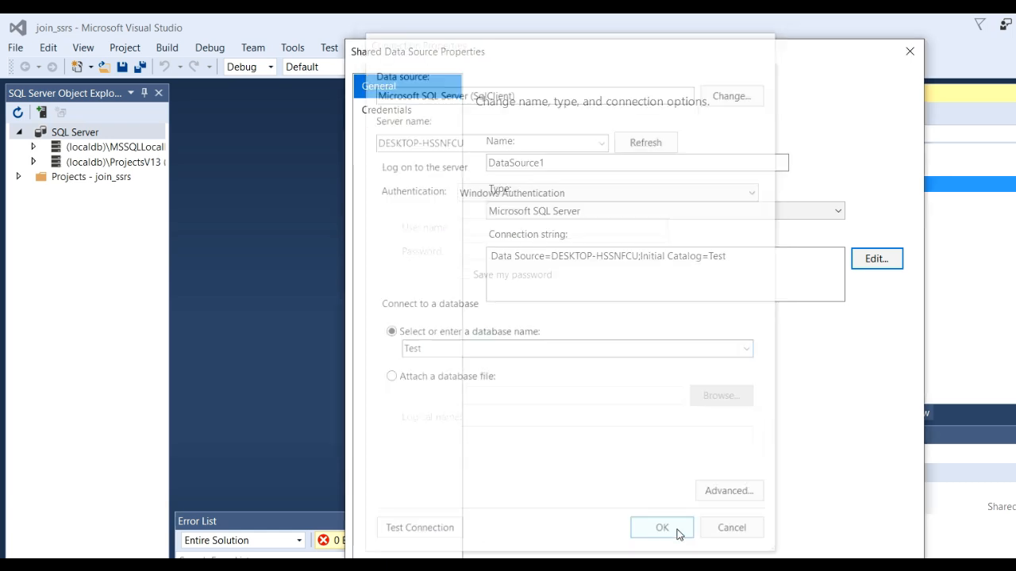
{"action": "left_click", "coordinate": [778, 565]}
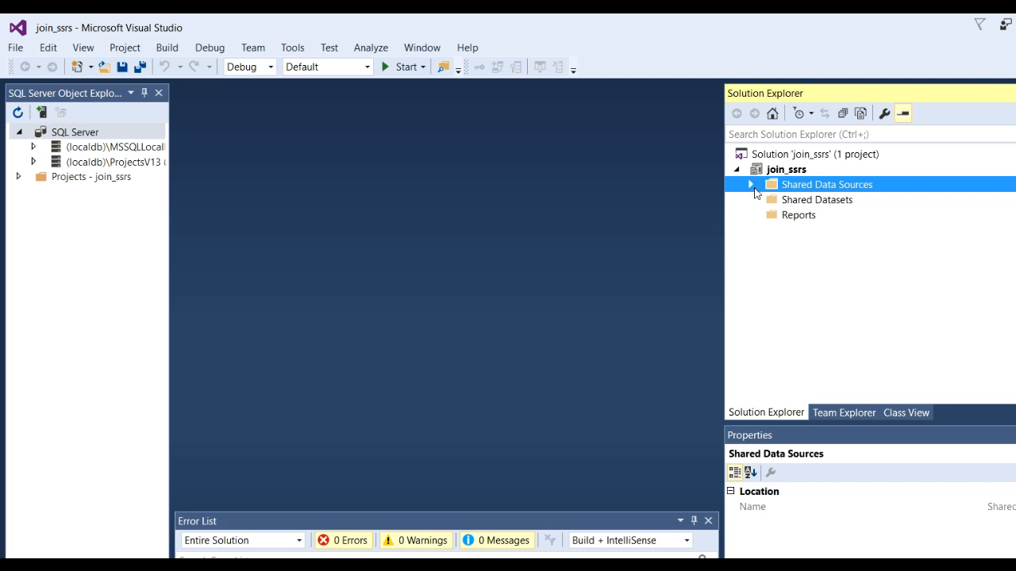
{"action": "left_click", "coordinate": [750, 185]}
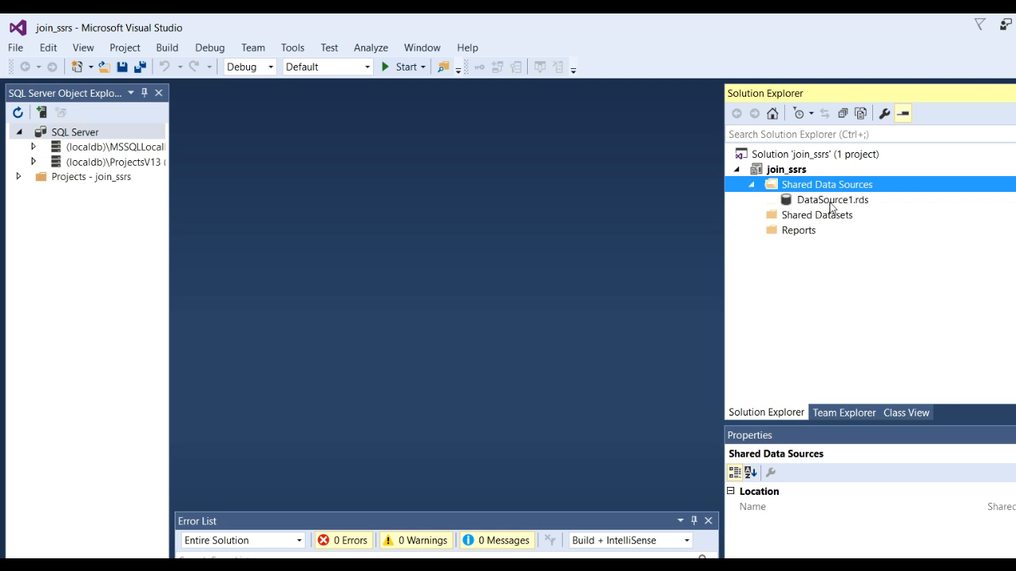
Add a new Dataset item to the Shared Datasets folder and open the Query Designer for its query.
{"action": "right_click", "coordinate": [793, 217]}
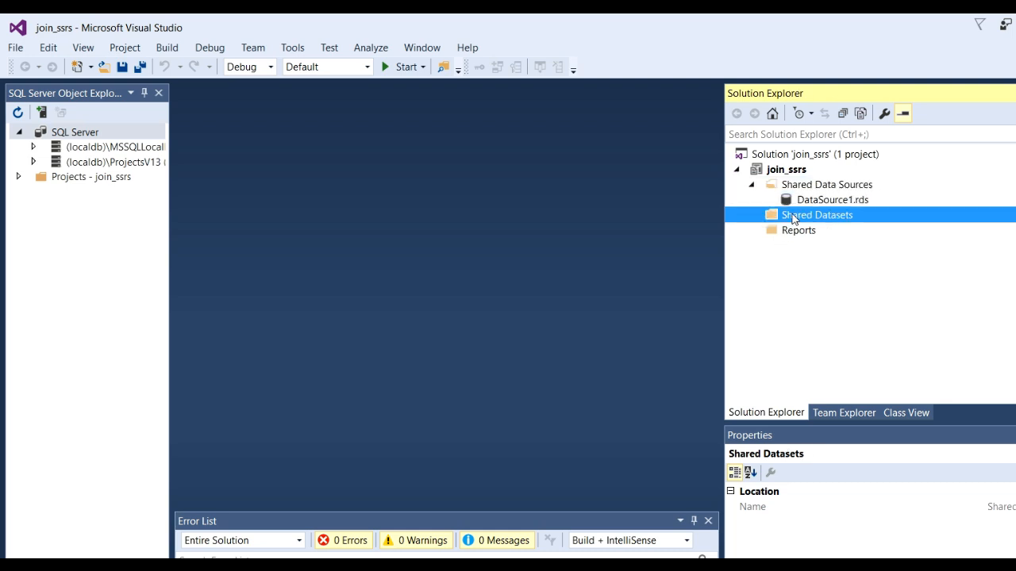
{"action": "mouse_move", "coordinate": [840, 246]}
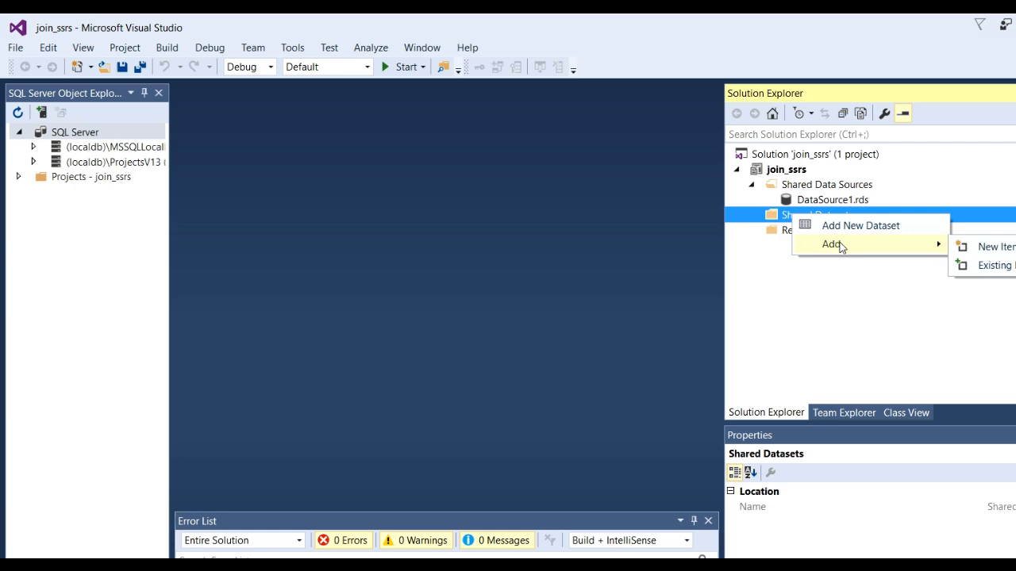
{"action": "left_click", "coordinate": [1000, 247]}
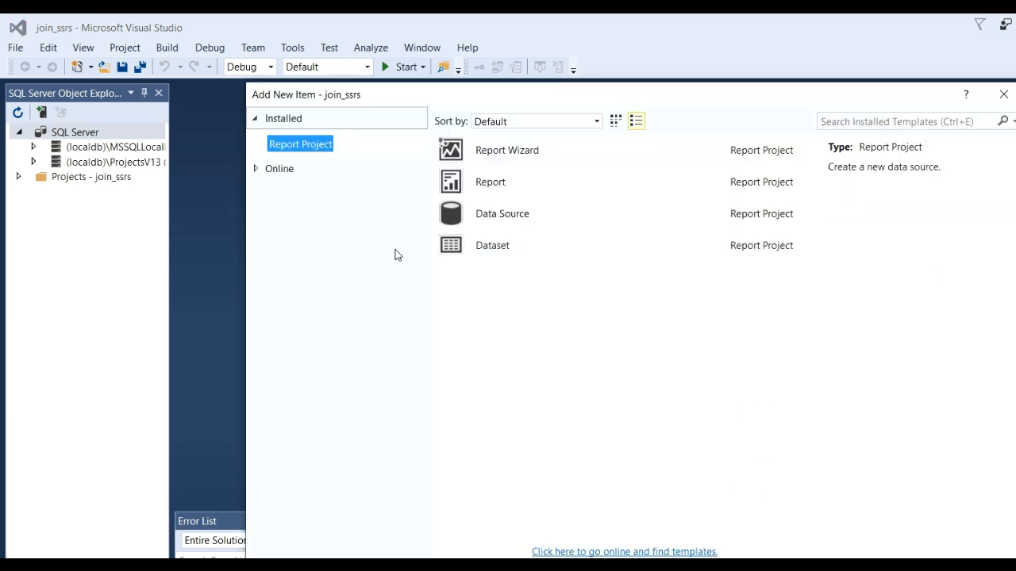
{"action": "left_click", "coordinate": [493, 253]}
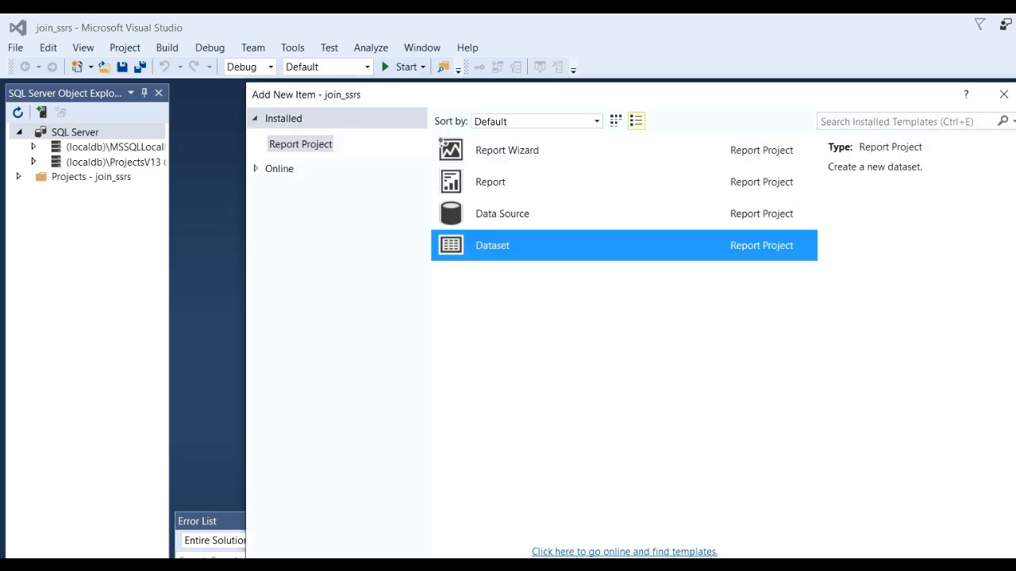
{"action": "key", "text": "Return"}
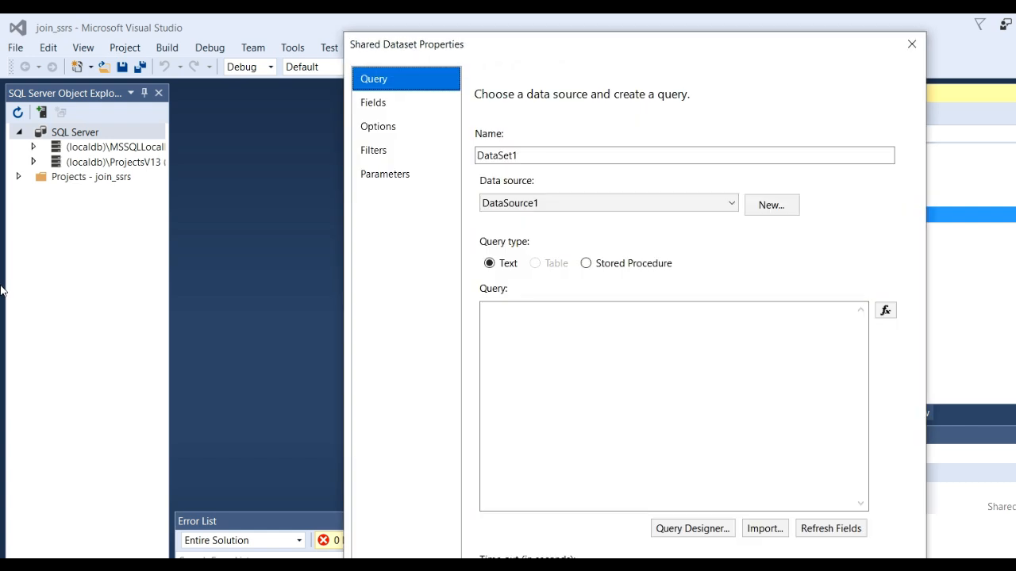
{"action": "left_click_drag", "start_coordinate": [480, 50], "coordinate": [320, 32]}
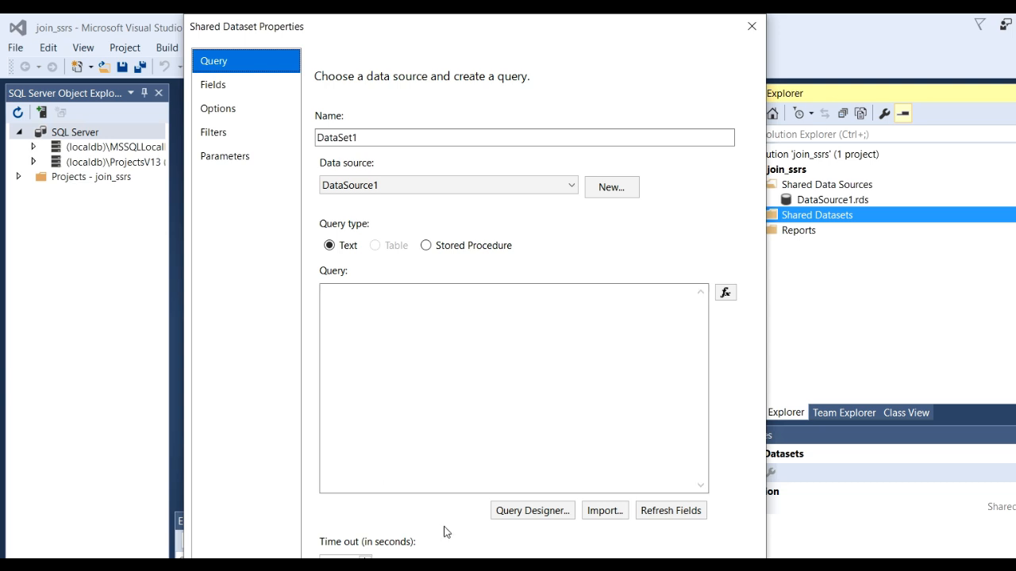
{"action": "left_click", "coordinate": [528, 512]}
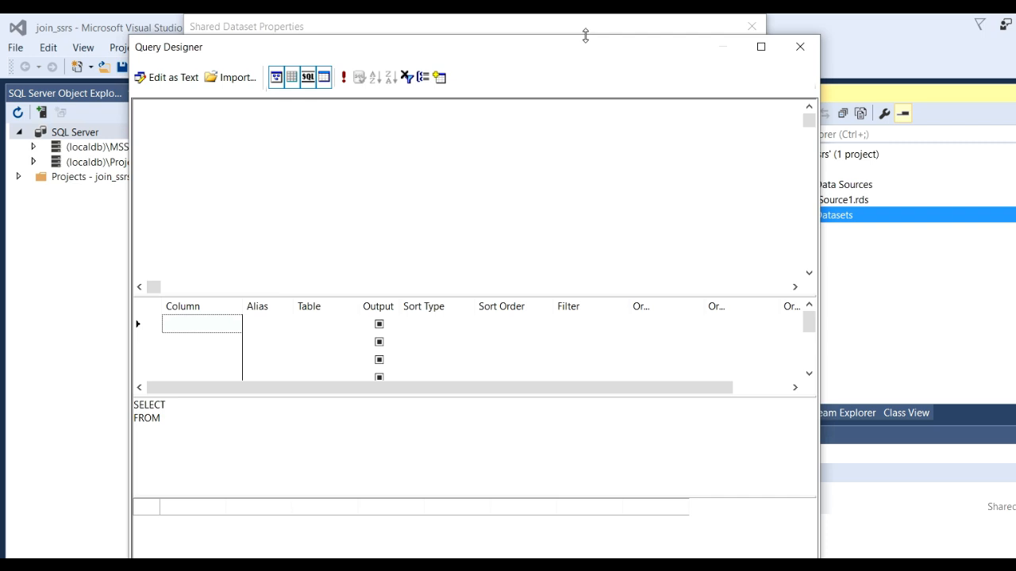
{"action": "left_click_drag", "start_coordinate": [594, 46], "coordinate": [593, 38]}
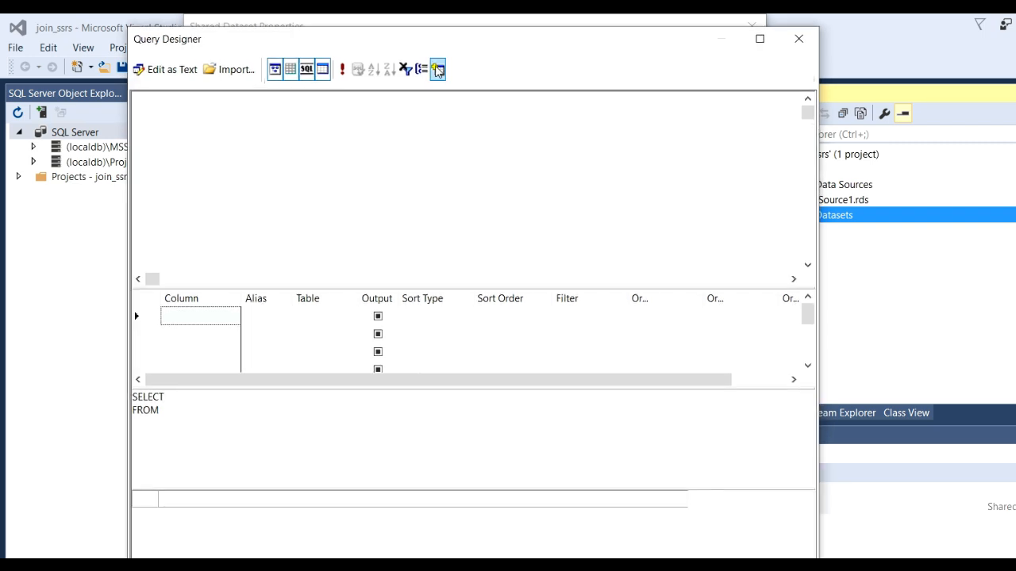
Add the product_category and product_detail tables to the query.
{"action": "left_click", "coordinate": [438, 70]}
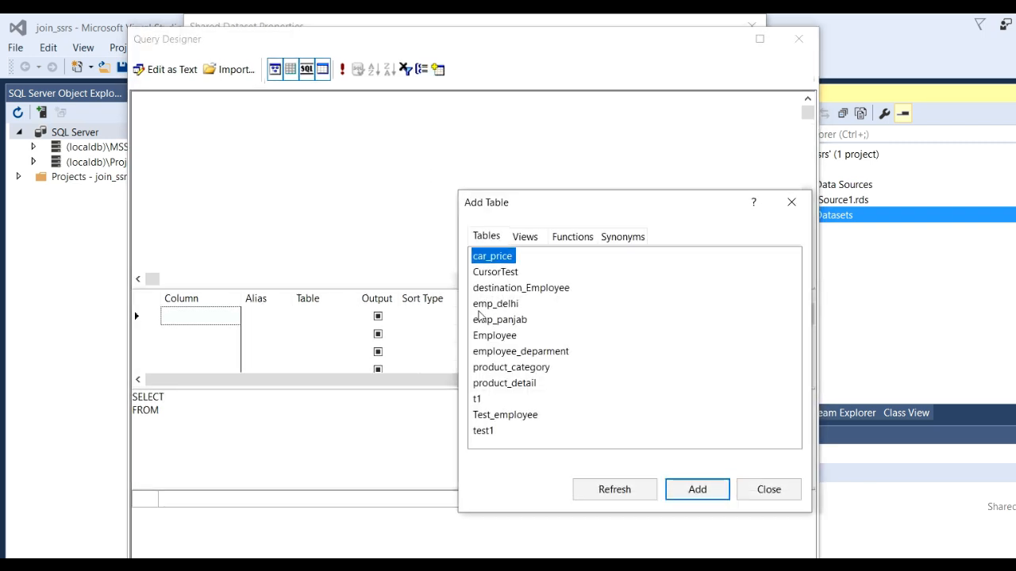
{"action": "left_click", "coordinate": [524, 373]}
{"action": "left_click", "coordinate": [518, 385], "text": "ctrl"}
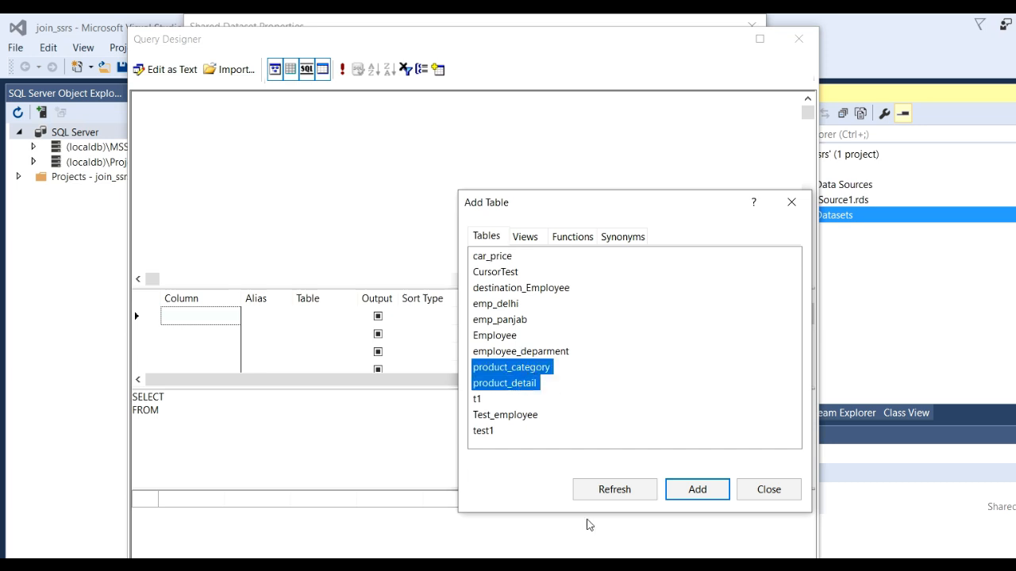
{"action": "left_click", "coordinate": [708, 486]}
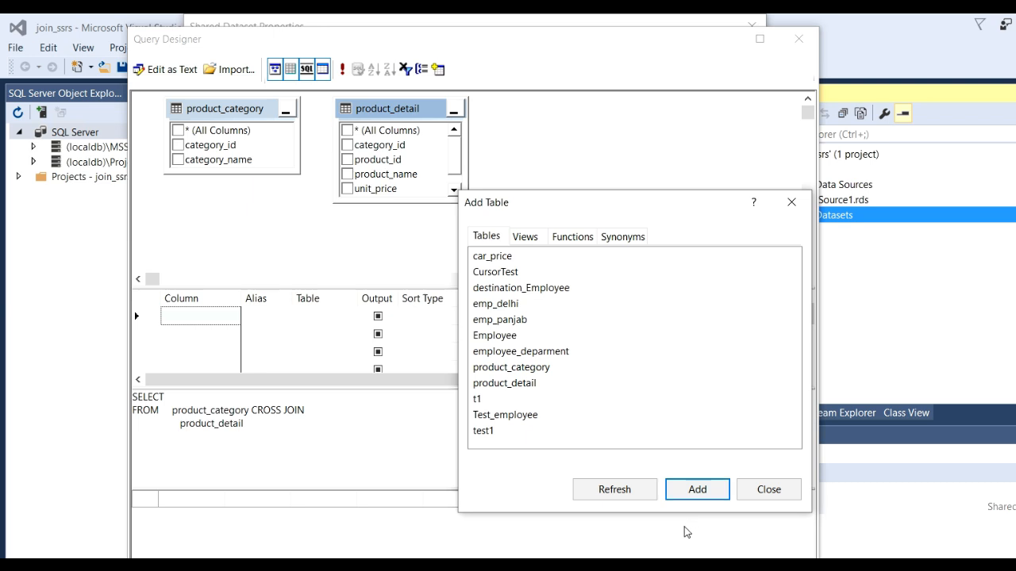
{"action": "left_click", "coordinate": [792, 201]}
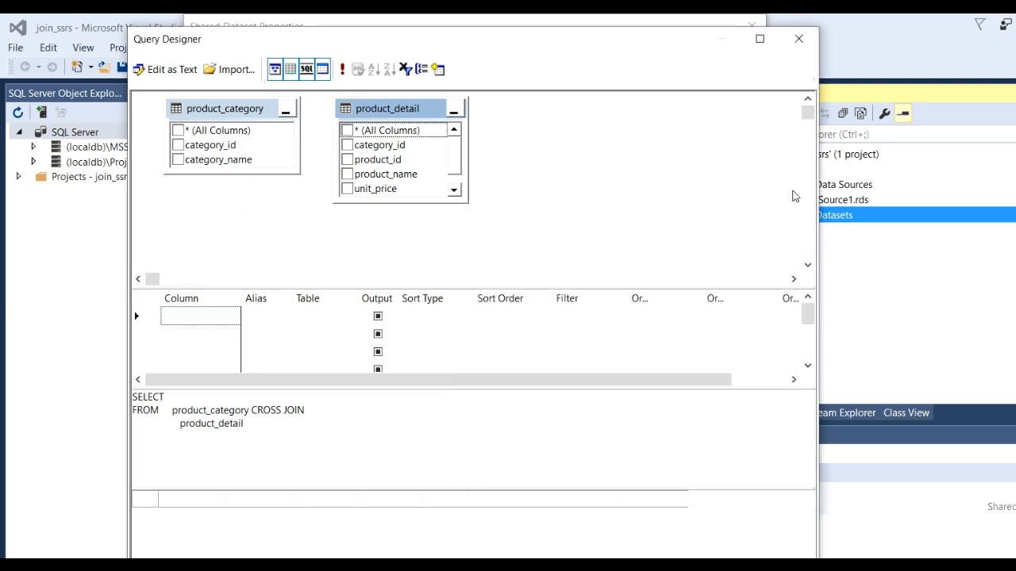
Output category_id from both tables and join product_category to product_detail on category_id.
{"action": "left_click", "coordinate": [178, 146]}
{"action": "left_click", "coordinate": [178, 147]}
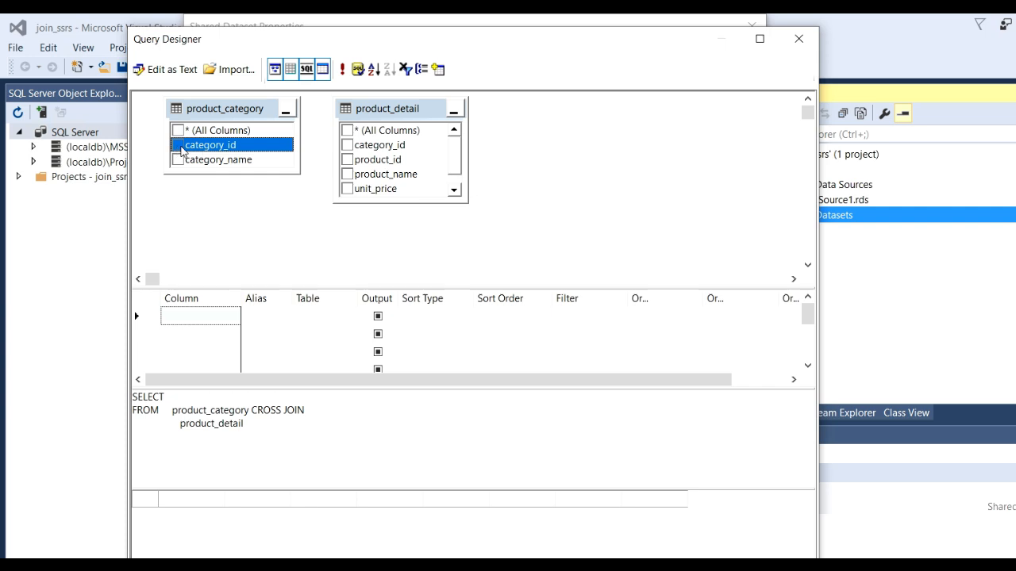
{"action": "left_click", "coordinate": [179, 148]}
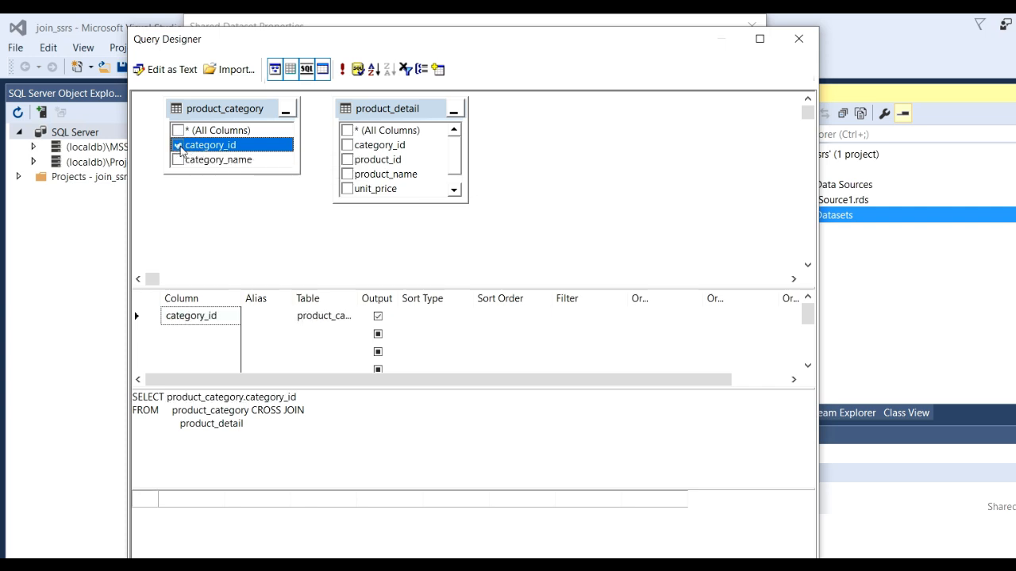
{"action": "left_click", "coordinate": [347, 146]}
{"action": "left_click_drag", "start_coordinate": [202, 151], "coordinate": [364, 148]}
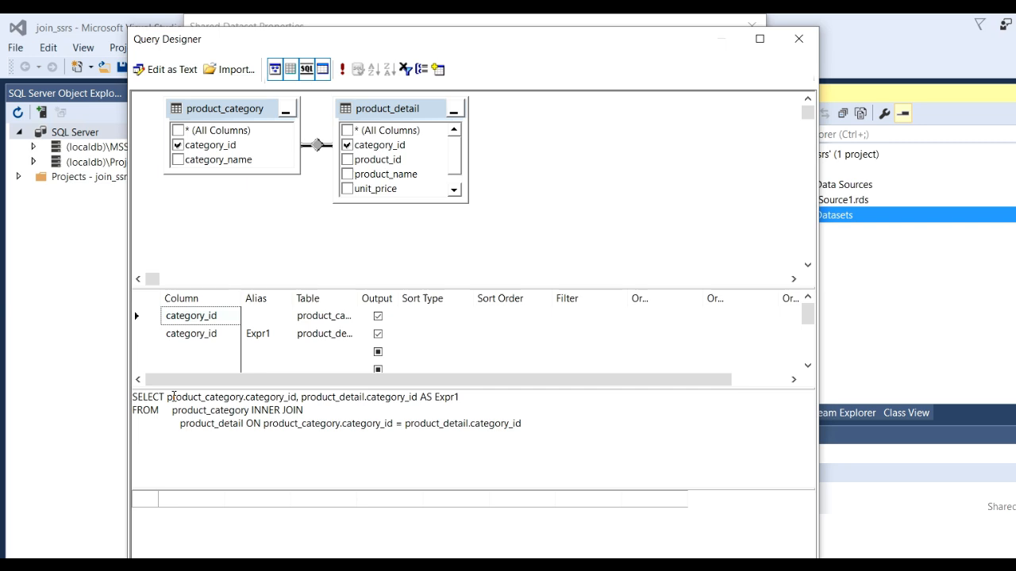
Examine the generated column list and join condition in the SQL, and enlarge the product_category table box.
{"action": "left_click_drag", "start_coordinate": [173, 397], "coordinate": [482, 407]}
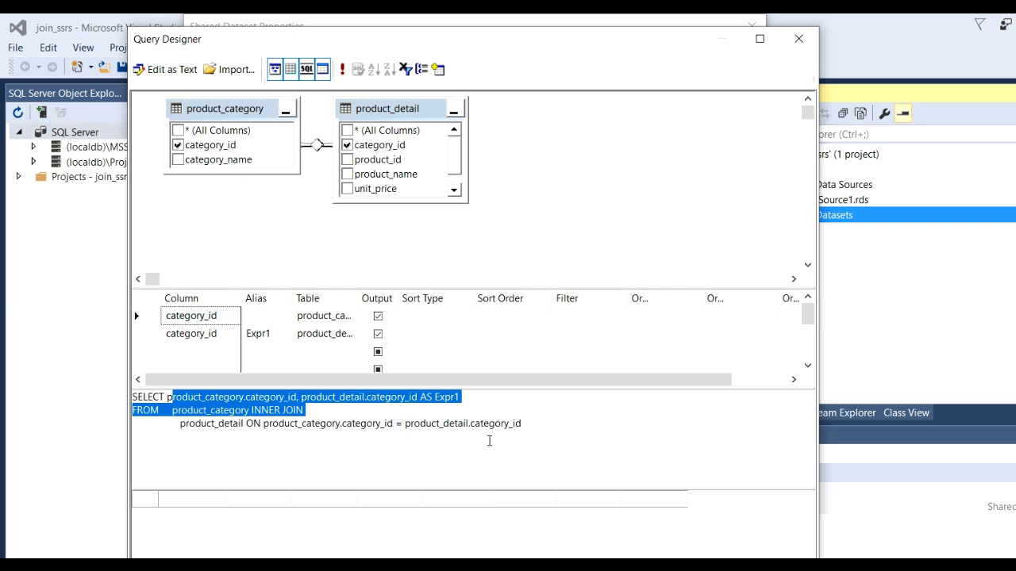
{"action": "left_click_drag", "start_coordinate": [556, 429], "coordinate": [285, 422]}
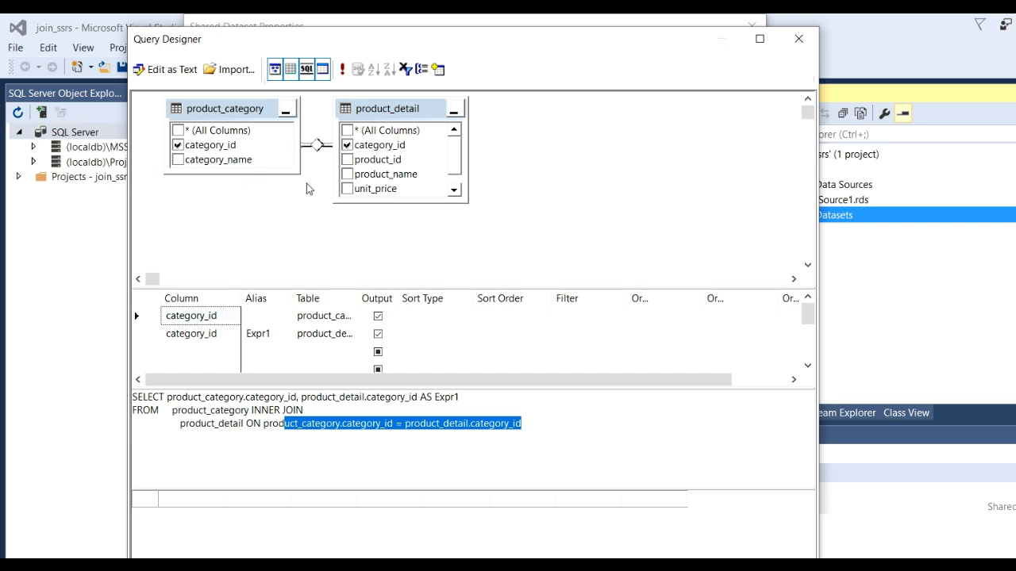
{"action": "left_click_drag", "start_coordinate": [298, 174], "coordinate": [312, 207]}
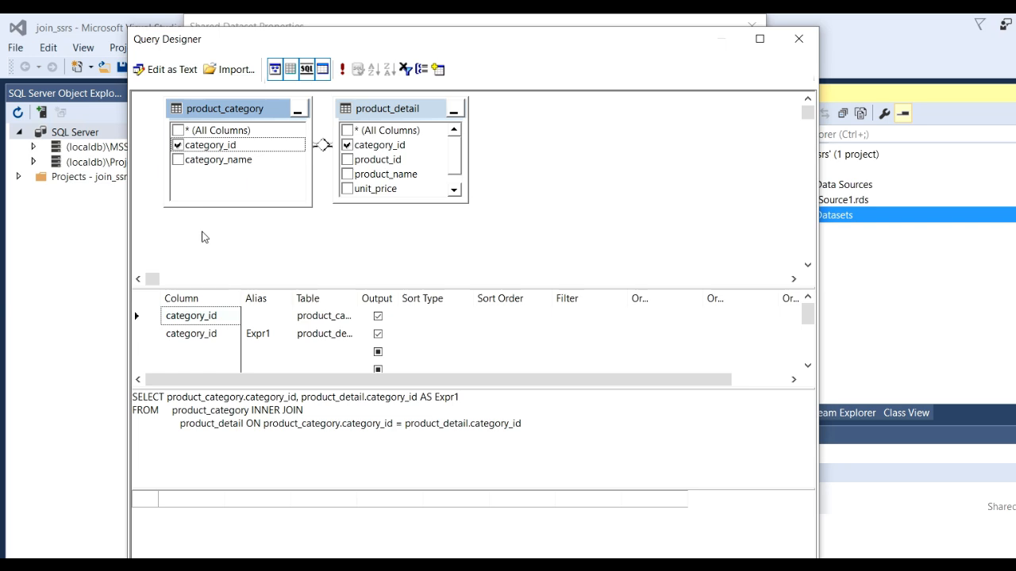
Clear the SELECT column list and output only category_name from product_category and product_name from product_detail.
{"action": "left_click", "coordinate": [179, 161]}
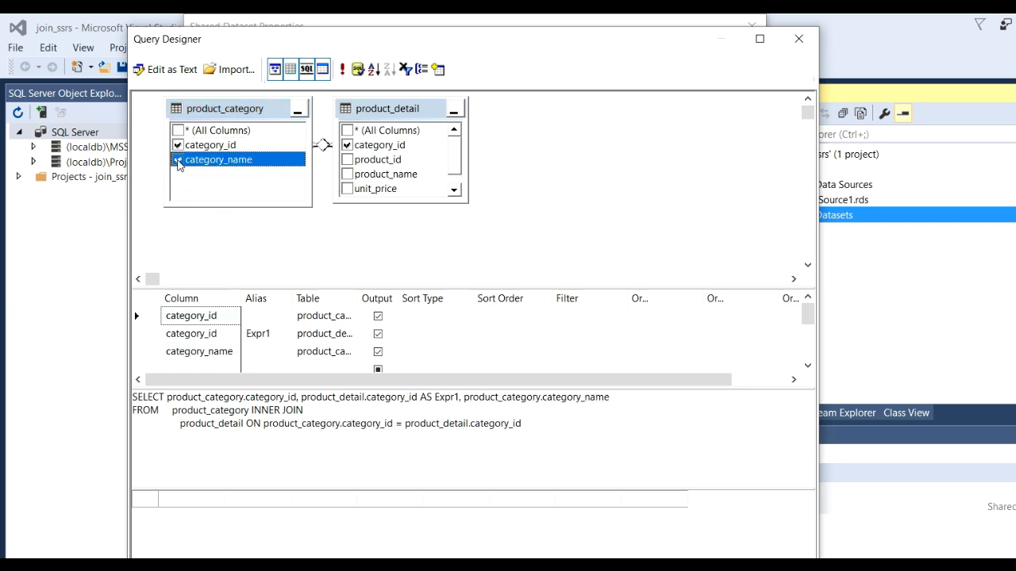
{"action": "left_click", "coordinate": [347, 174]}
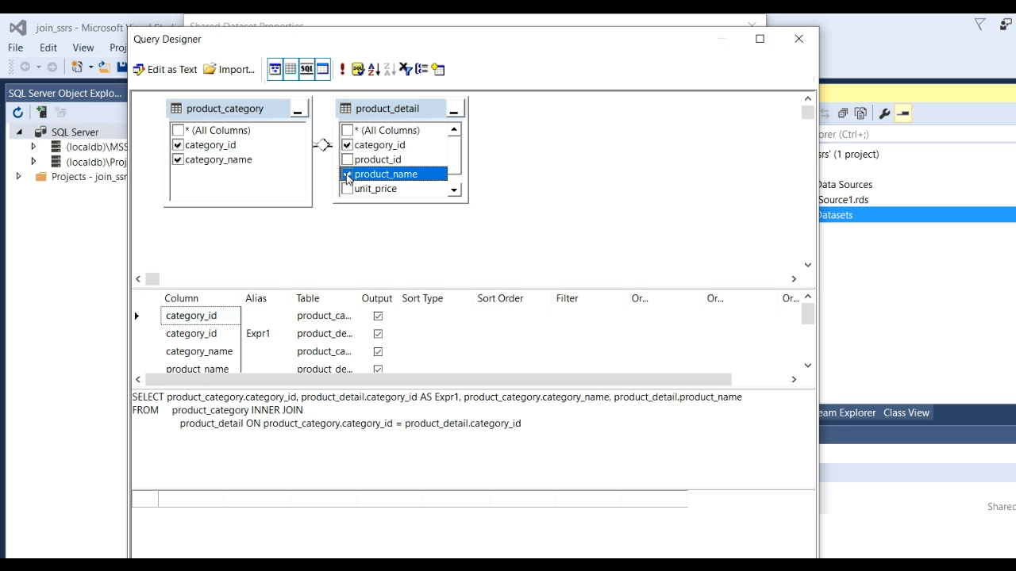
{"action": "left_click_drag", "start_coordinate": [165, 398], "coordinate": [796, 399]}
{"action": "key", "text": "Delete"}
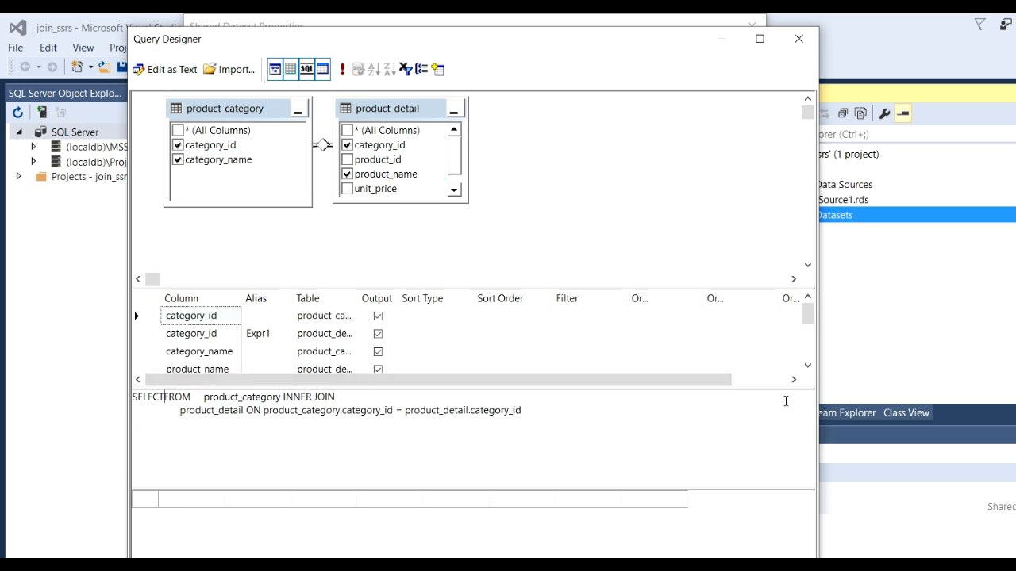
{"action": "left_click", "coordinate": [178, 159]}
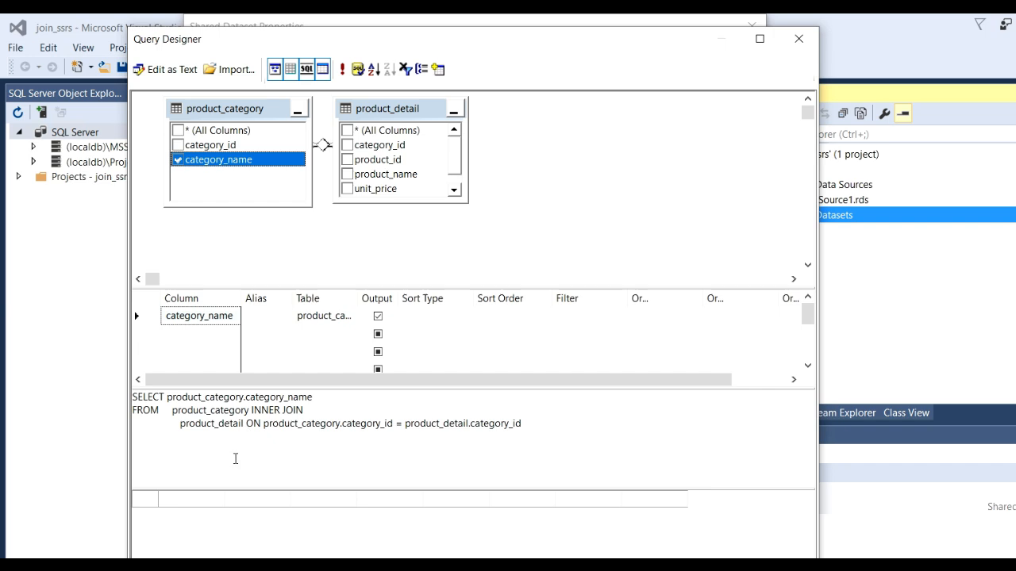
{"action": "left_click", "coordinate": [347, 174]}
{"action": "left_click", "coordinate": [388, 464]}
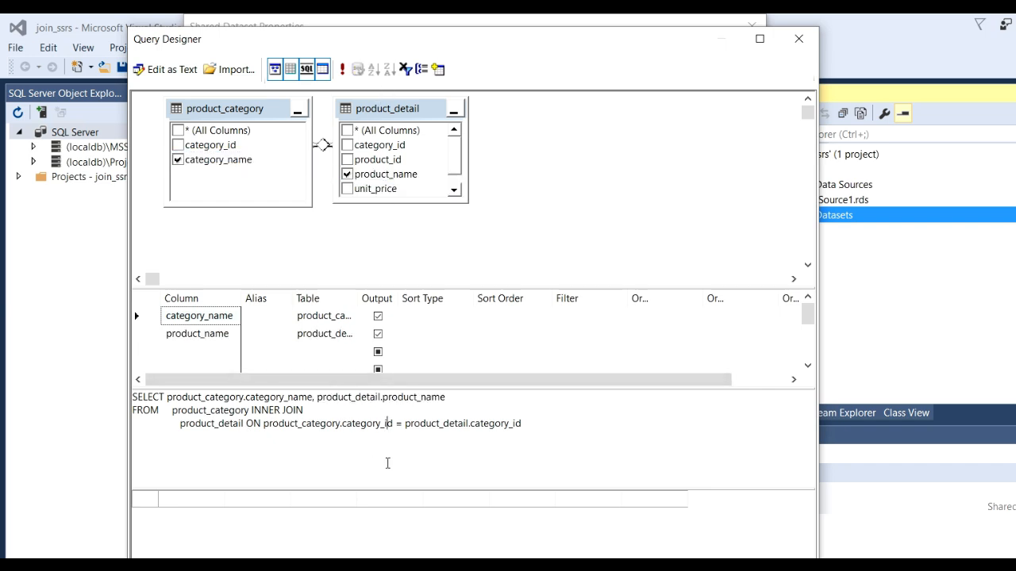
Run the join query to check its rows, save the dataset, and expand the Shared Datasets folder.
{"action": "left_click", "coordinate": [342, 69]}
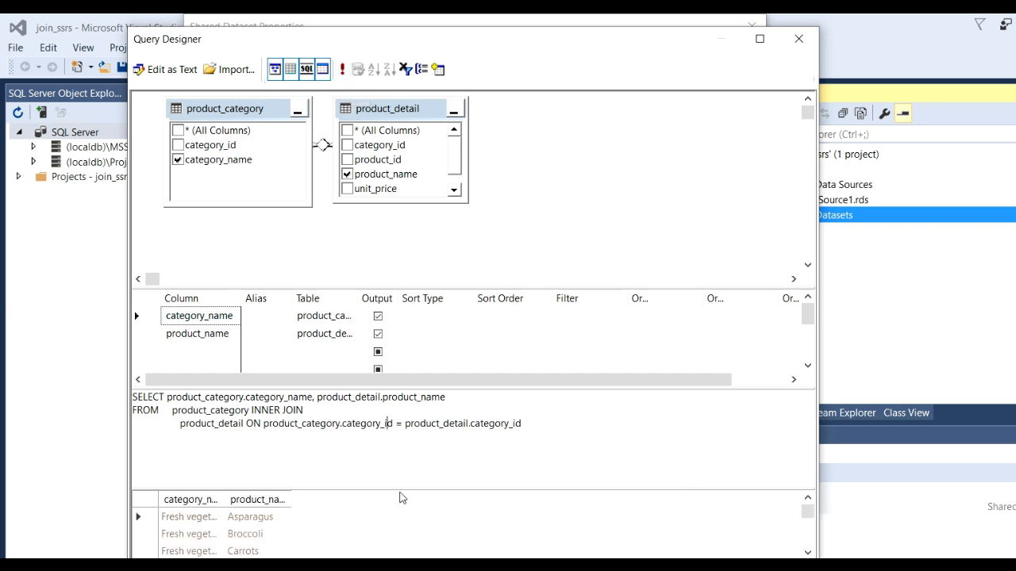
{"action": "left_click_drag", "start_coordinate": [399, 489], "coordinate": [416, 437]}
{"action": "left_click", "coordinate": [242, 497]}
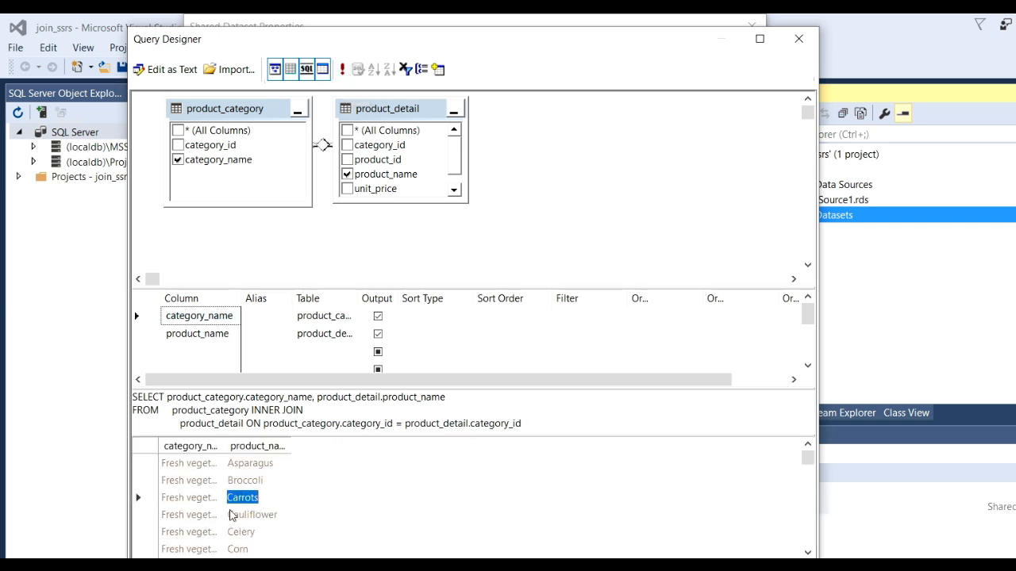
{"action": "left_click_drag", "start_coordinate": [192, 472], "coordinate": [183, 516]}
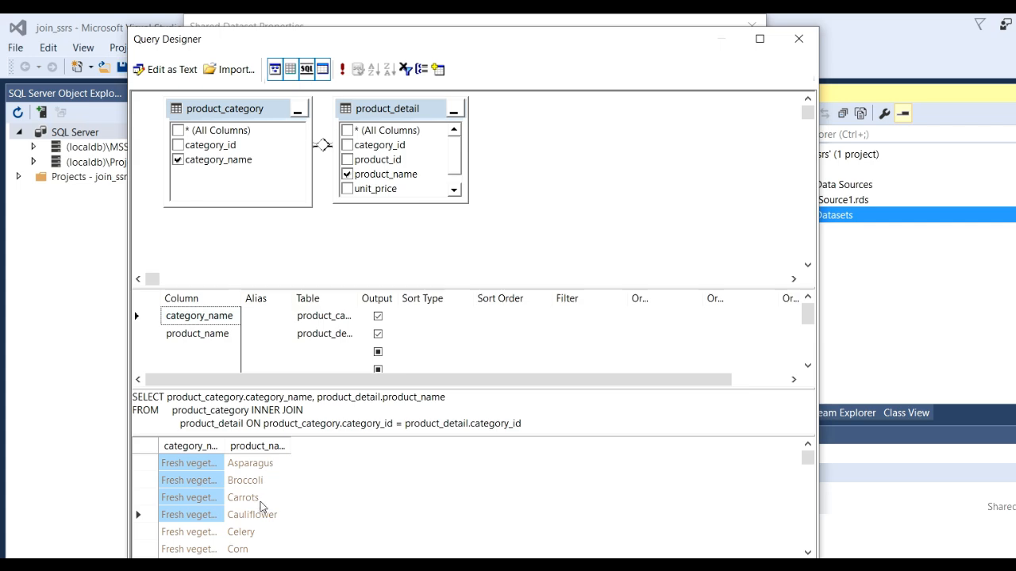
{"action": "left_click", "coordinate": [689, 565]}
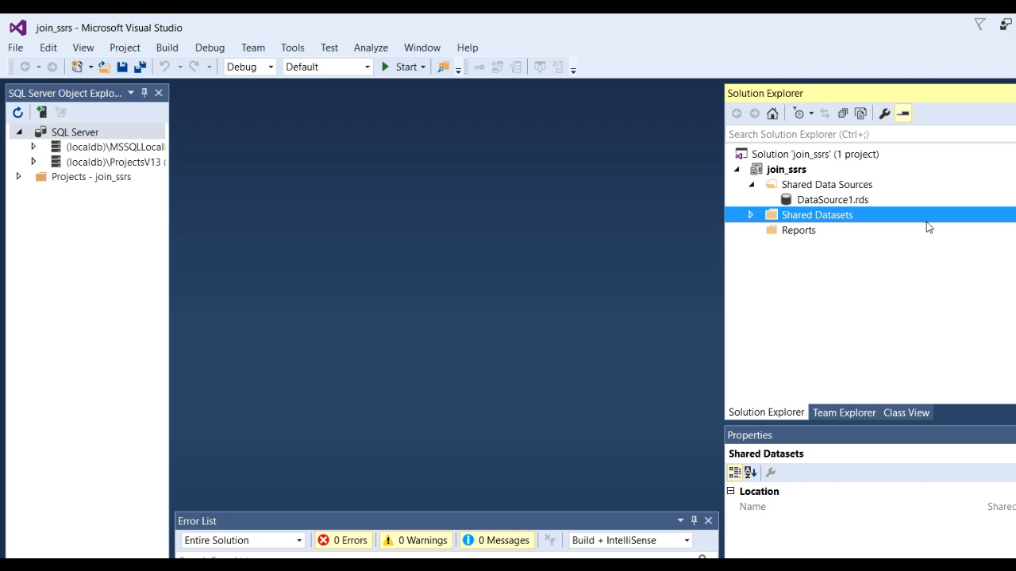
{"action": "left_click", "coordinate": [751, 215]}
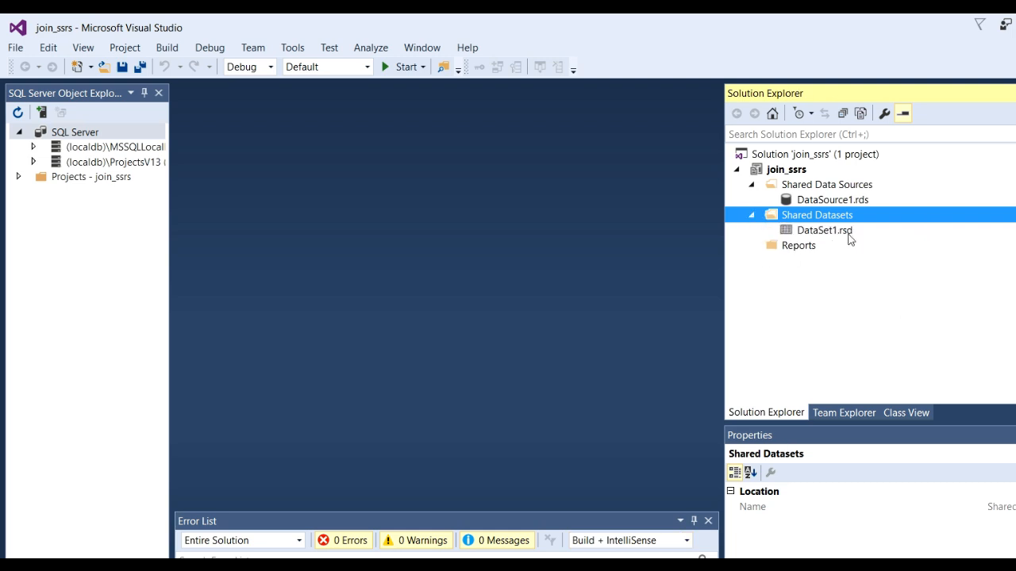
Add a new empty report to the project's Reports folder.
{"action": "right_click", "coordinate": [789, 247]}
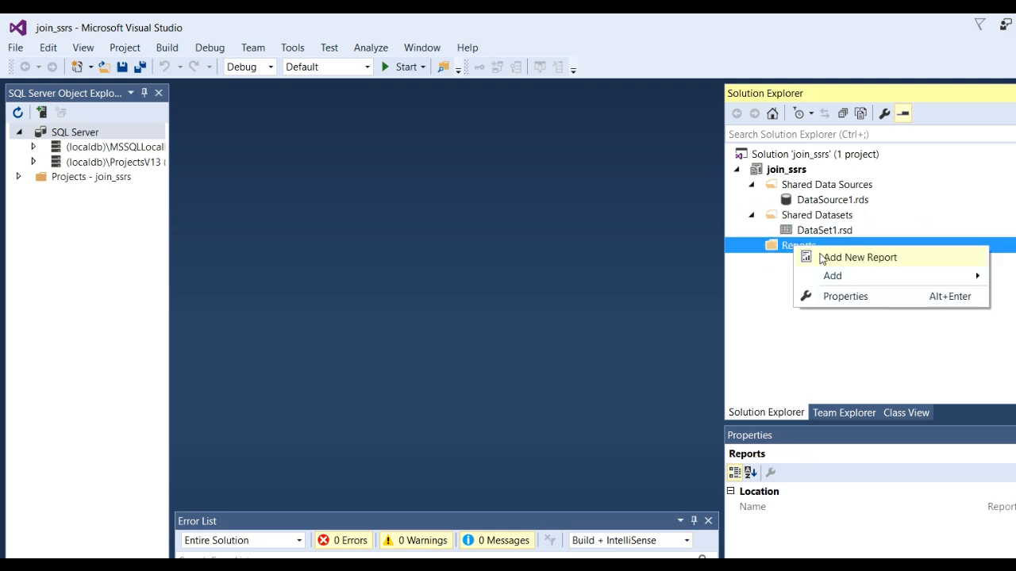
{"action": "mouse_move", "coordinate": [850, 279]}
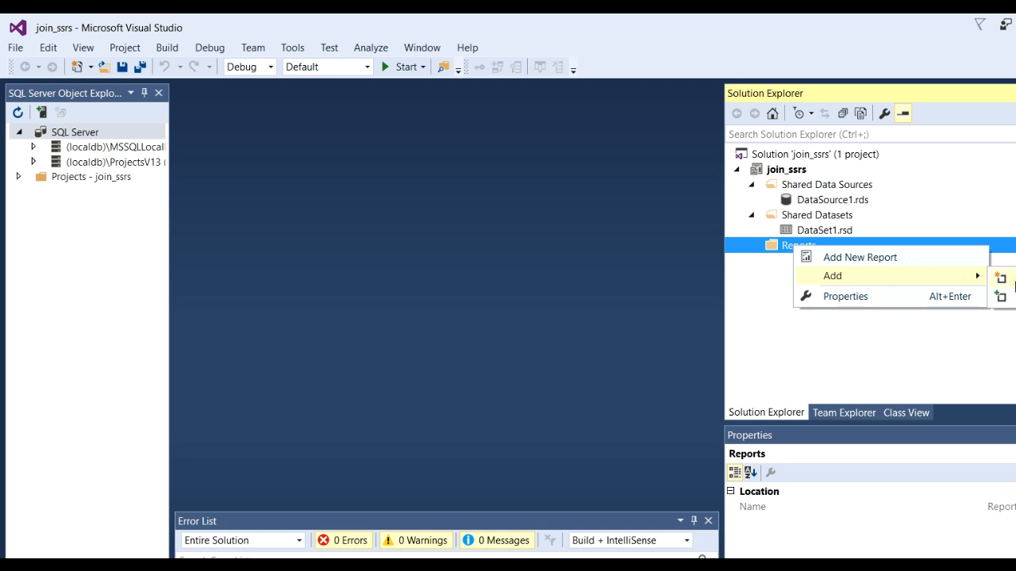
{"action": "left_click", "coordinate": [1000, 278]}
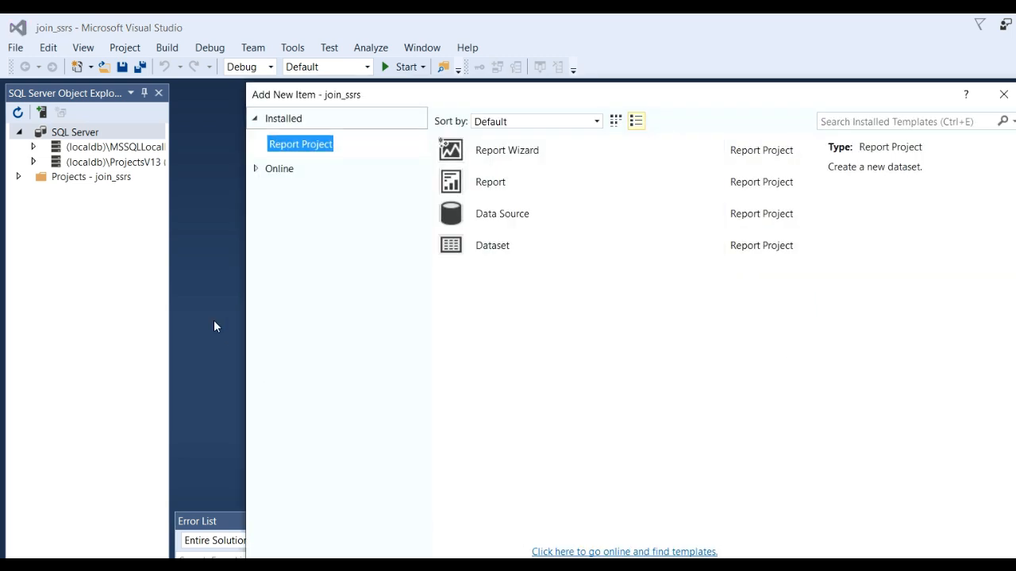
{"action": "left_click", "coordinate": [506, 201]}
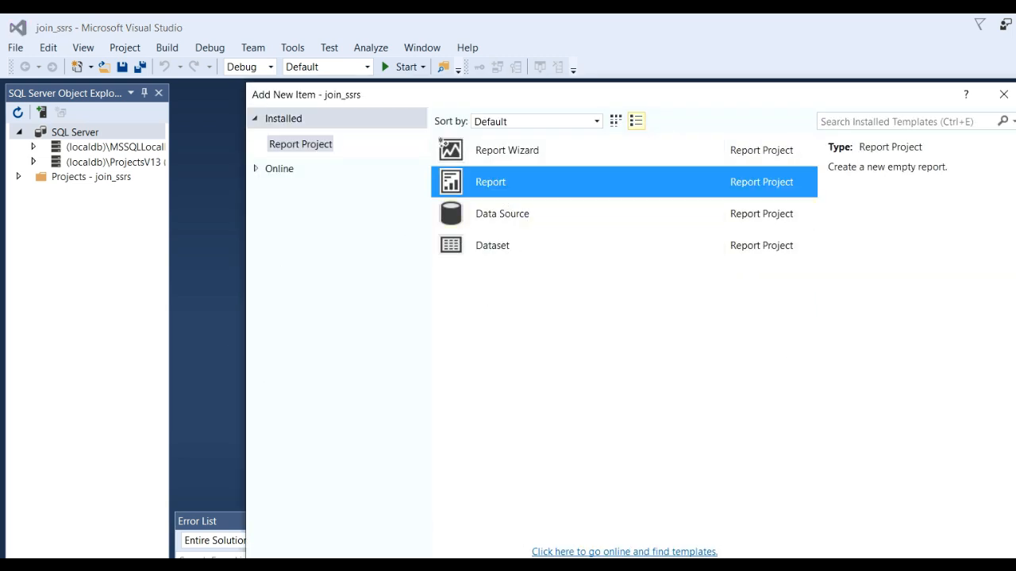
{"action": "key", "text": "Return"}
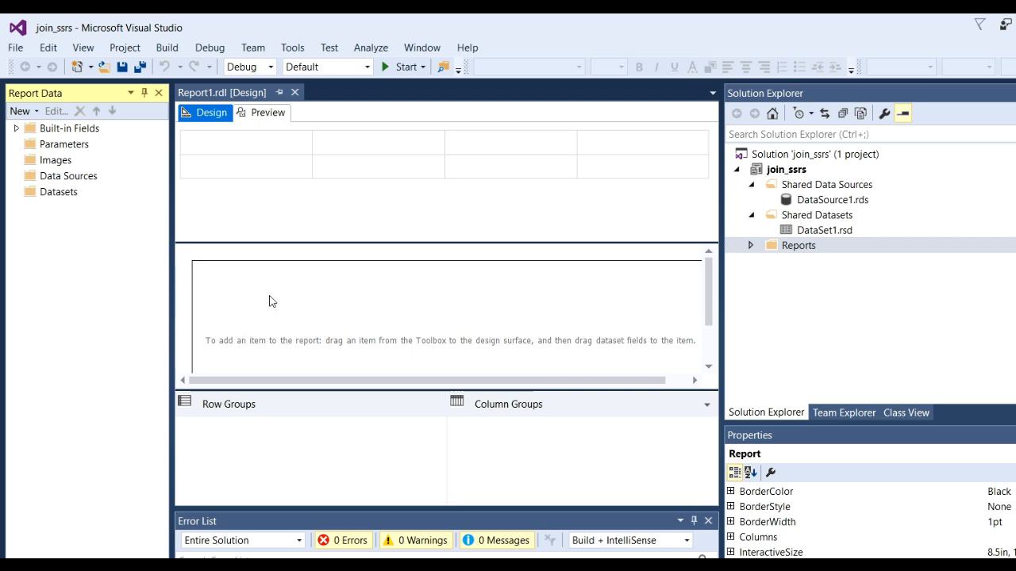
Place a table in the report body and bind it to the shared dataset DataSet1, checking the dataset's fields.
{"action": "key", "text": "ctrl+alt+x"}
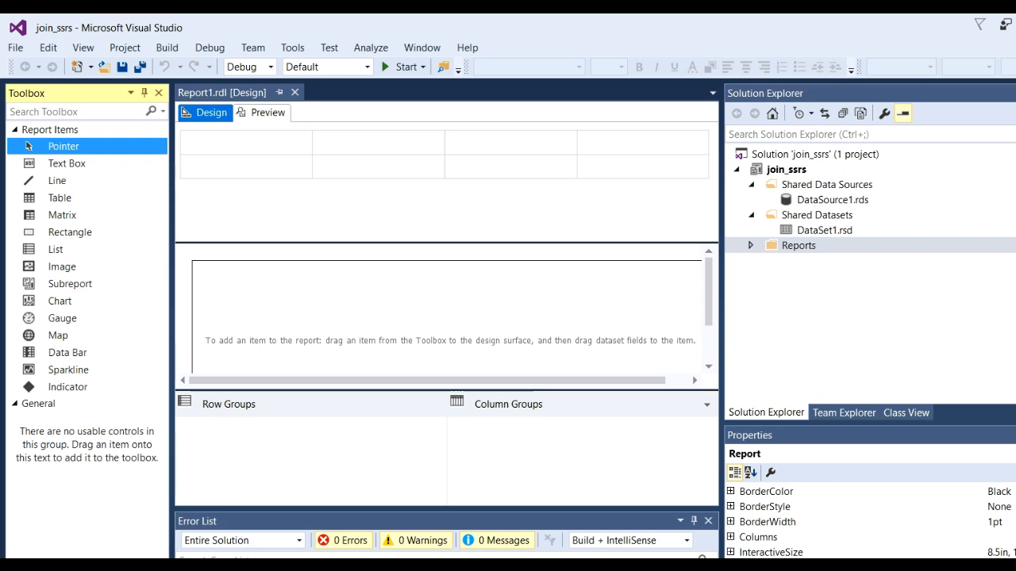
{"action": "left_click_drag", "start_coordinate": [75, 200], "coordinate": [318, 321]}
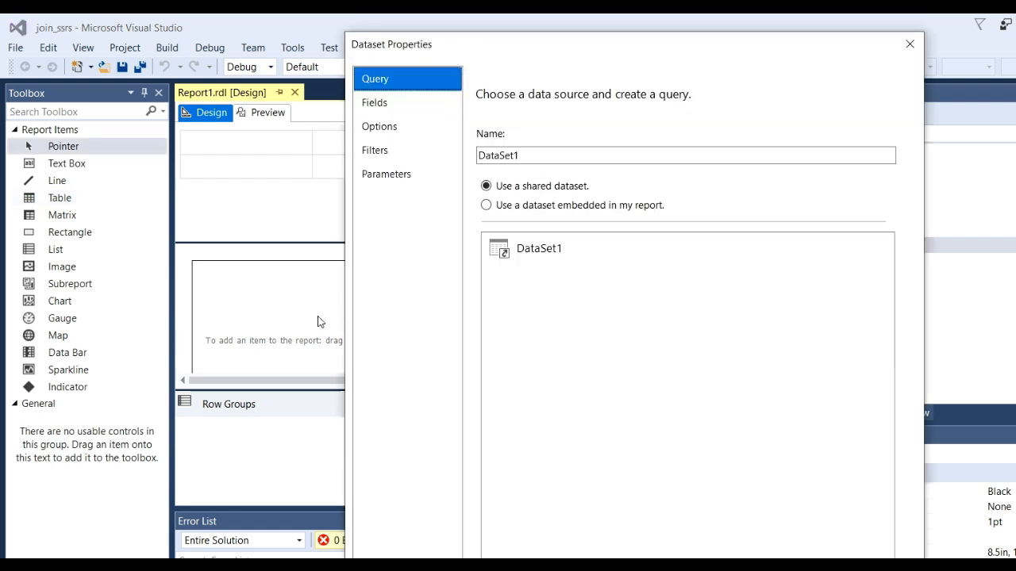
{"action": "left_click", "coordinate": [536, 249]}
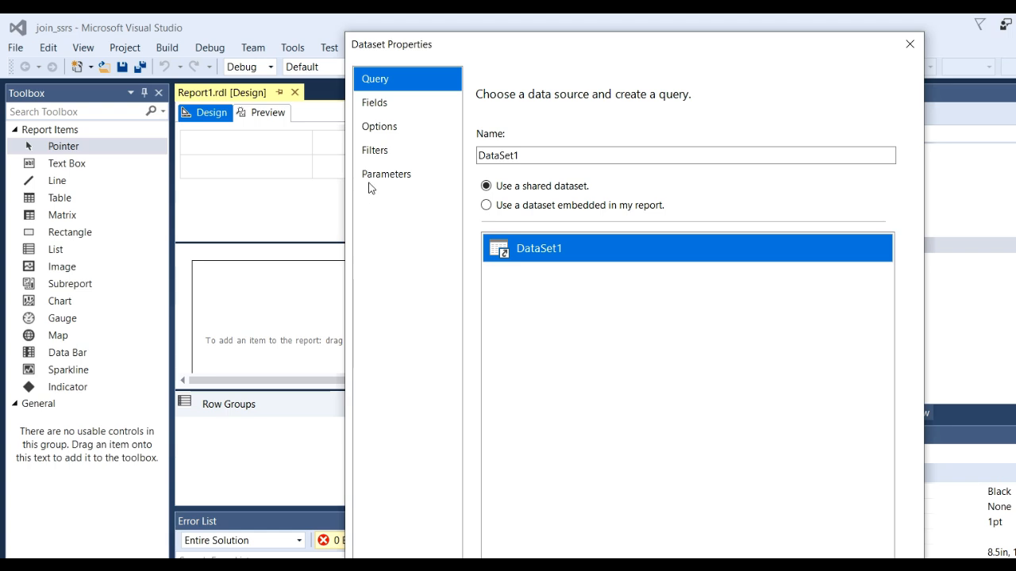
{"action": "left_click", "coordinate": [386, 106]}
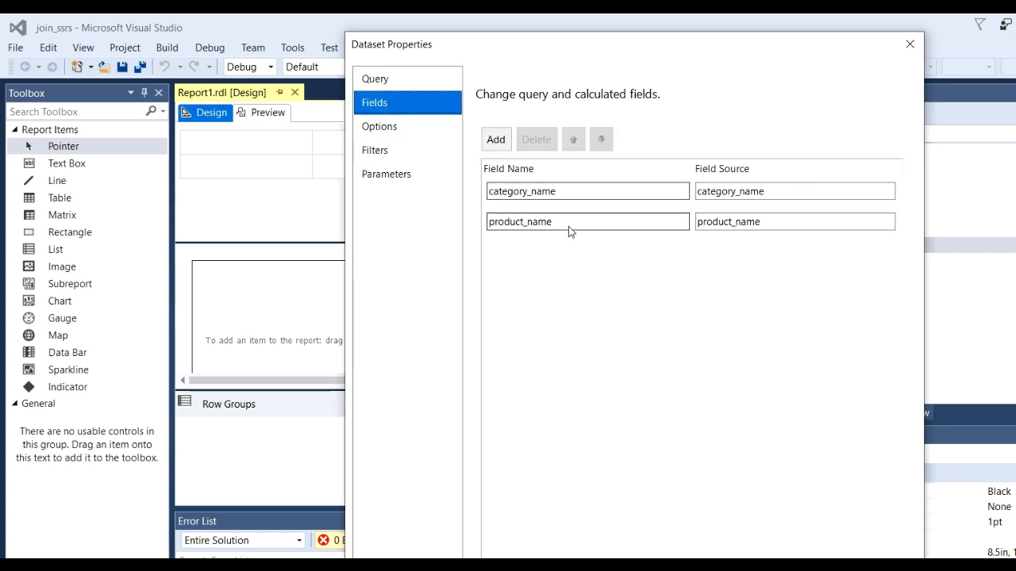
{"action": "key", "text": "Return"}
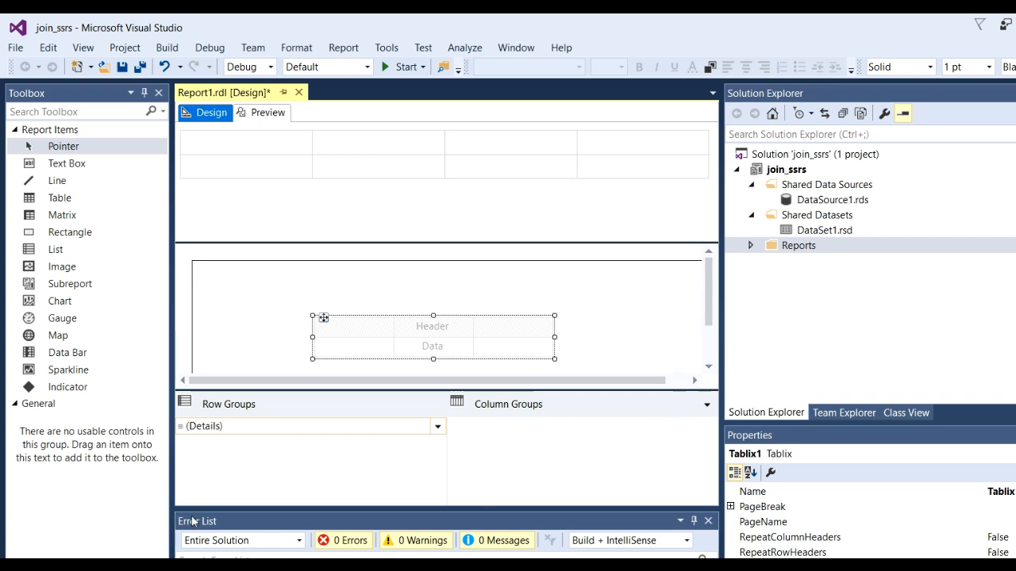
Fill the table's first two data cells with the category_name and product_name fields from DataSet1.
{"action": "key", "text": "ctrl+alt+d"}
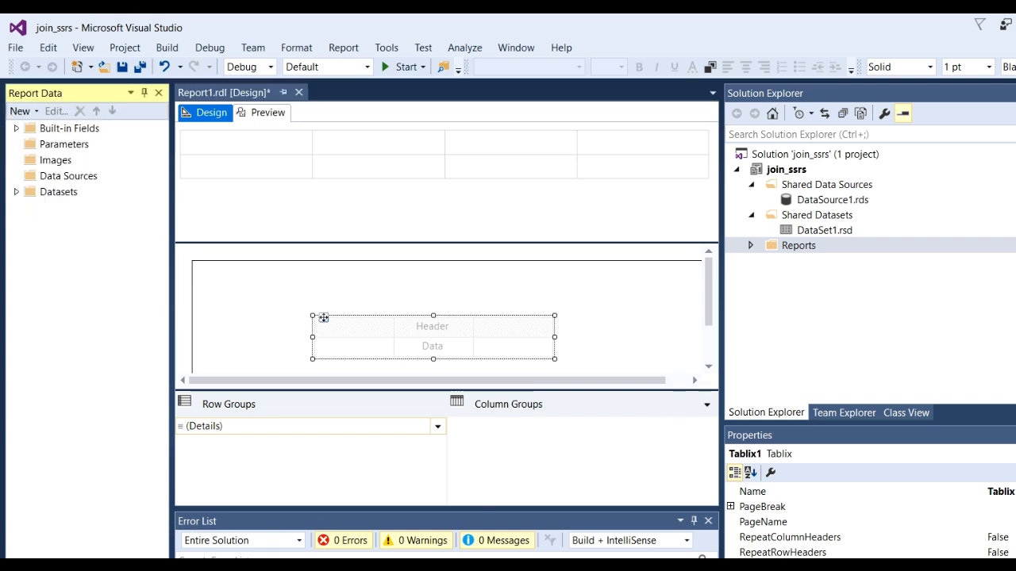
{"action": "left_click", "coordinate": [15, 193]}
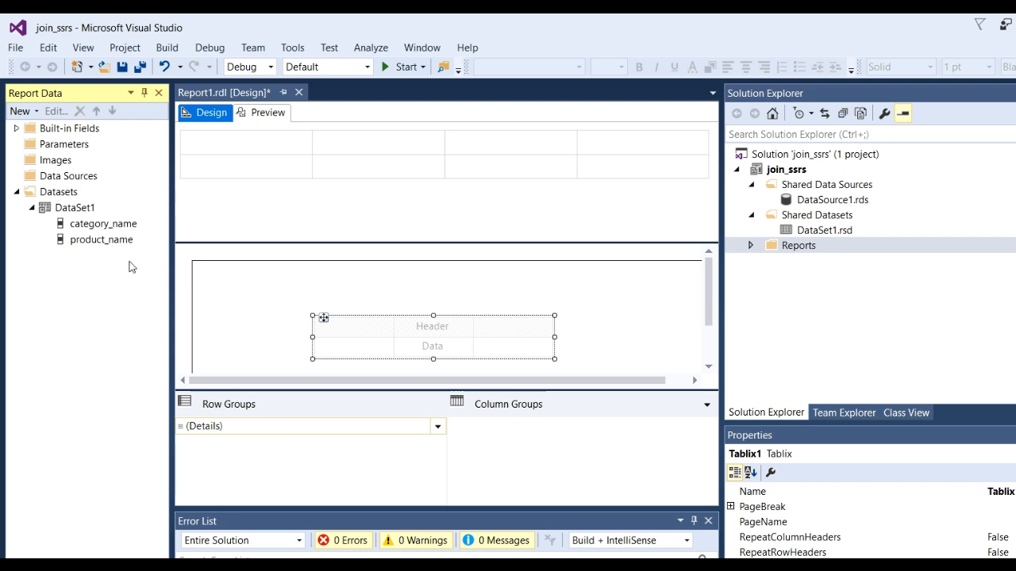
{"action": "left_click", "coordinate": [127, 225]}
{"action": "left_click_drag", "start_coordinate": [115, 227], "coordinate": [353, 349]}
{"action": "left_click", "coordinate": [110, 240]}
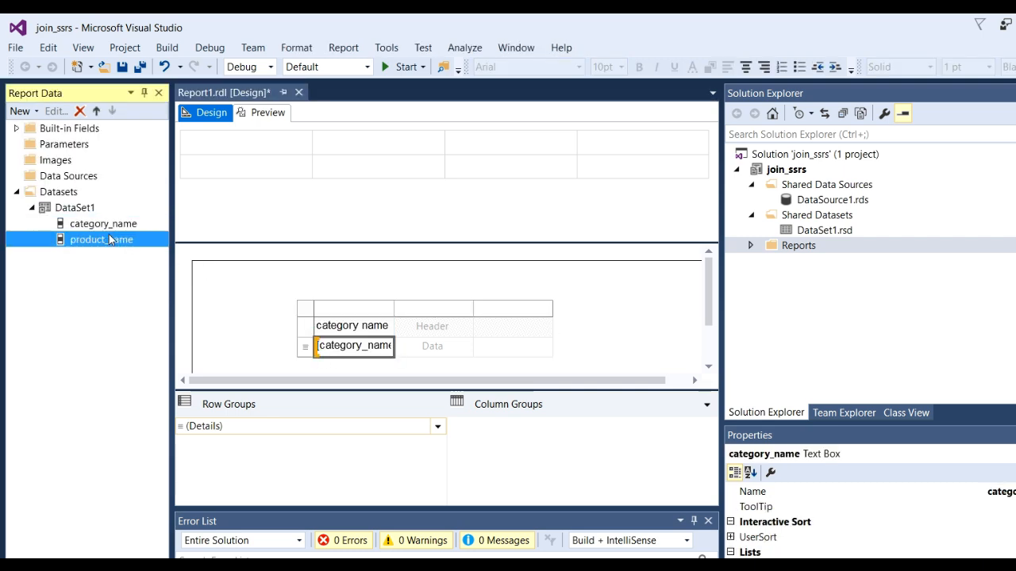
{"action": "left_click_drag", "start_coordinate": [106, 243], "coordinate": [445, 354]}
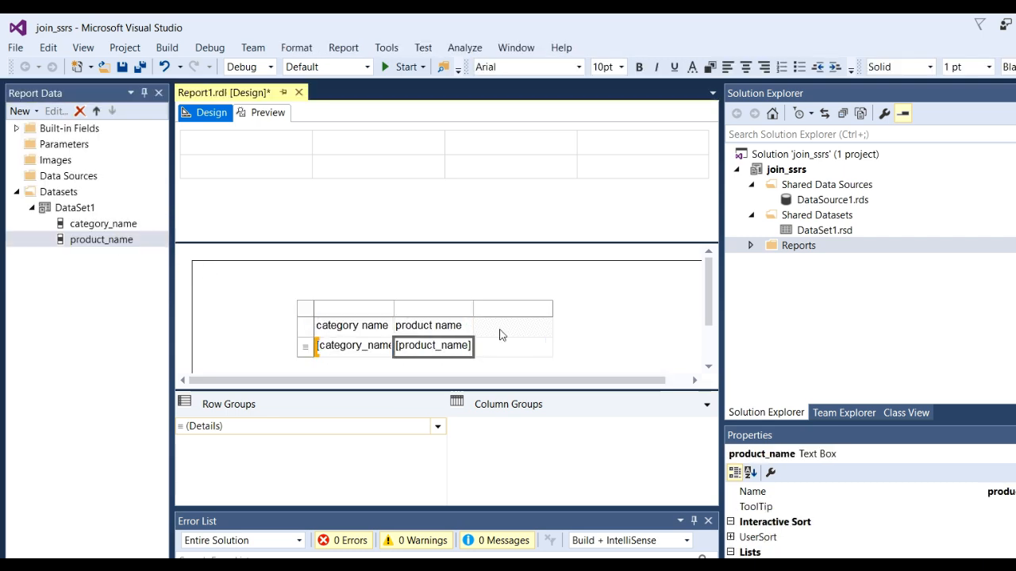
Delete the empty third column of the table.
{"action": "left_click", "coordinate": [514, 309]}
{"action": "right_click", "coordinate": [514, 311]}
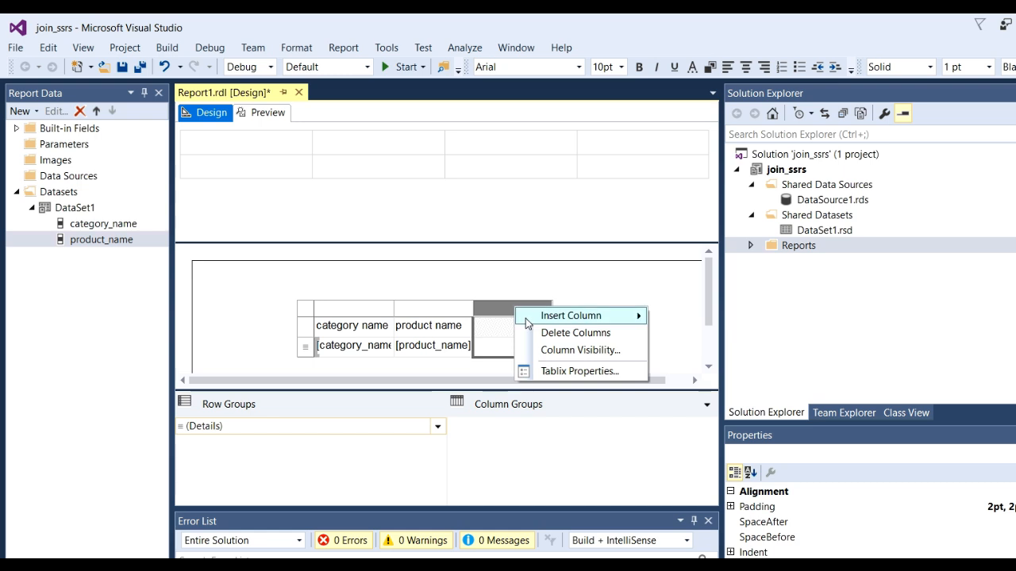
{"action": "left_click", "coordinate": [575, 332]}
{"action": "left_click", "coordinate": [596, 315]}
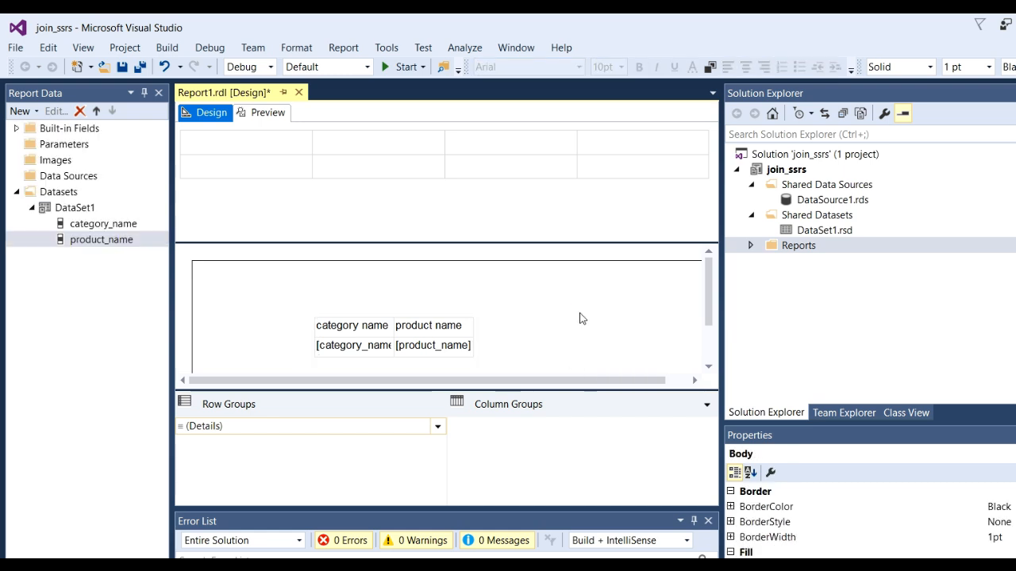
Preview the report and check how the category and product names fit their columns.
{"action": "left_click", "coordinate": [268, 113]}
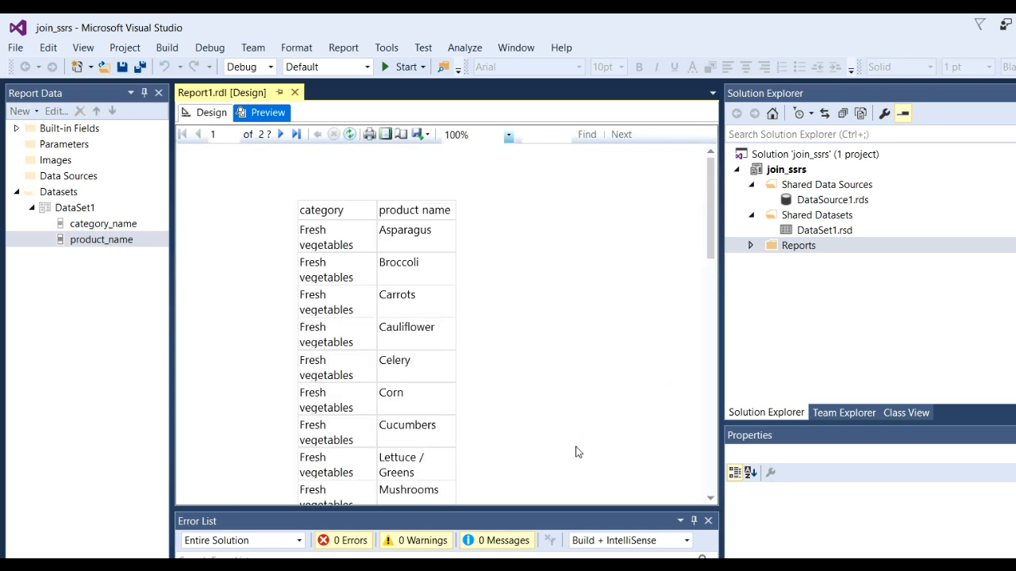
{"action": "scroll", "coordinate": [337, 319], "scroll_direction": "down", "scroll_amount": 3}
{"action": "scroll", "coordinate": [337, 319], "scroll_direction": "up", "scroll_amount": 3}
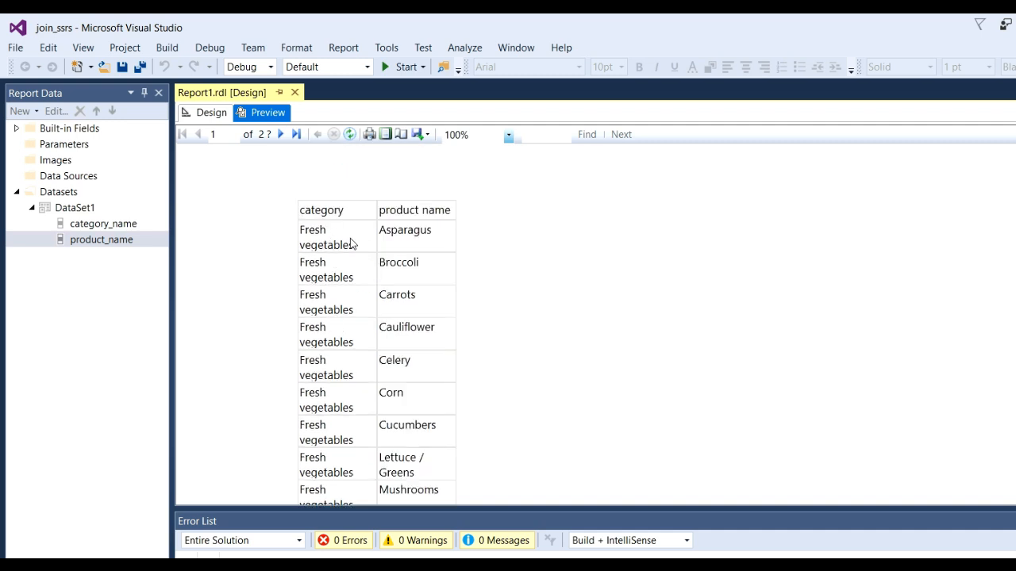
Return to the report design and widen both the category name and product name columns of the table.
{"action": "left_click", "coordinate": [212, 113]}
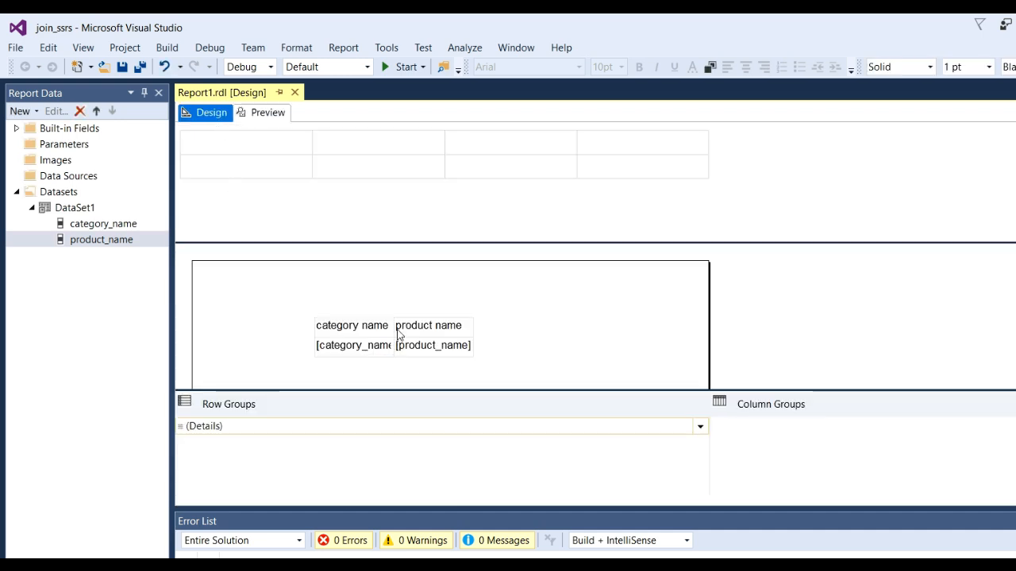
{"action": "left_click", "coordinate": [387, 324]}
{"action": "left_click_drag", "start_coordinate": [392, 307], "coordinate": [454, 306]}
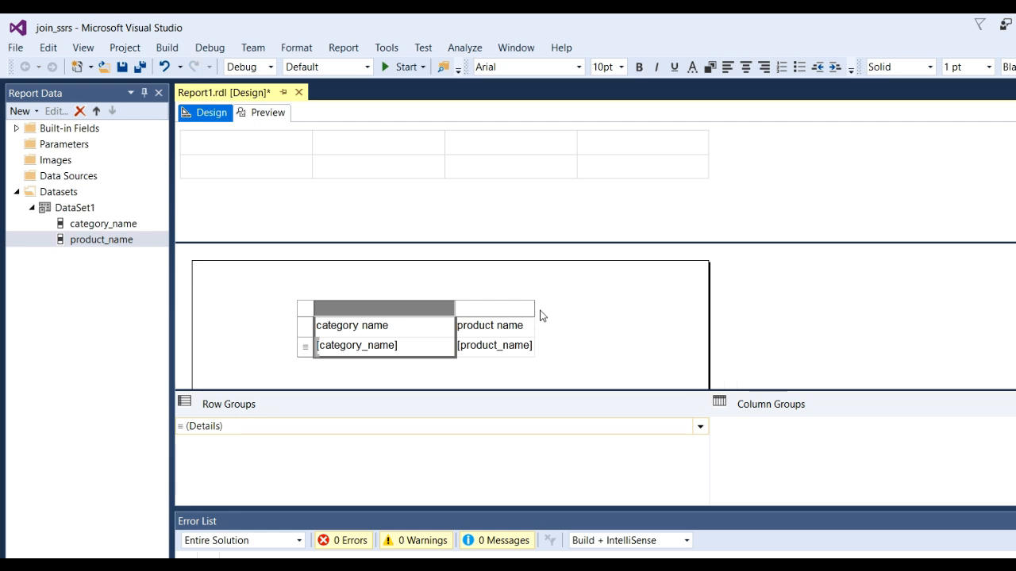
{"action": "left_click_drag", "start_coordinate": [537, 311], "coordinate": [659, 307]}
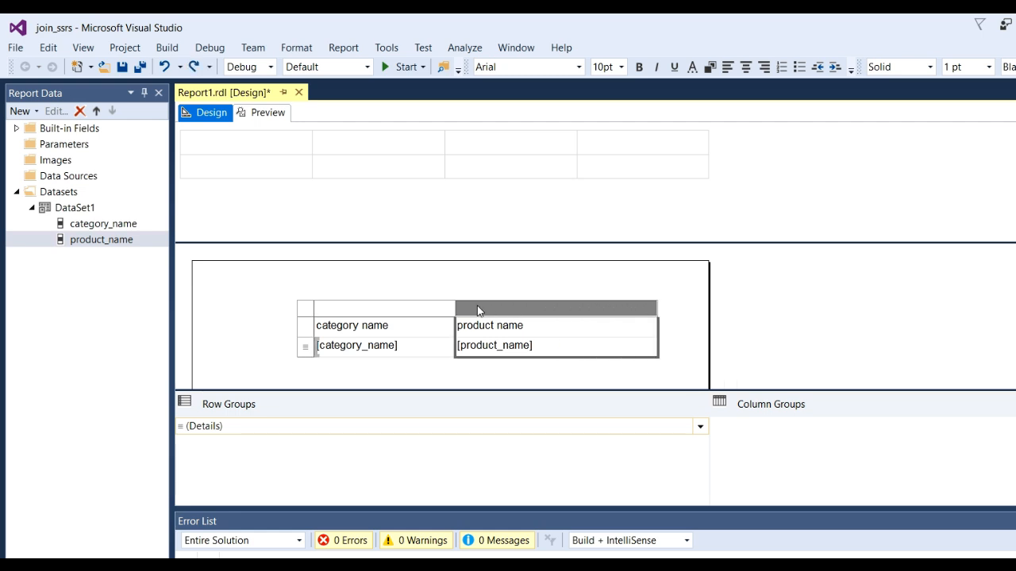
{"action": "left_click_drag", "start_coordinate": [455, 309], "coordinate": [479, 308]}
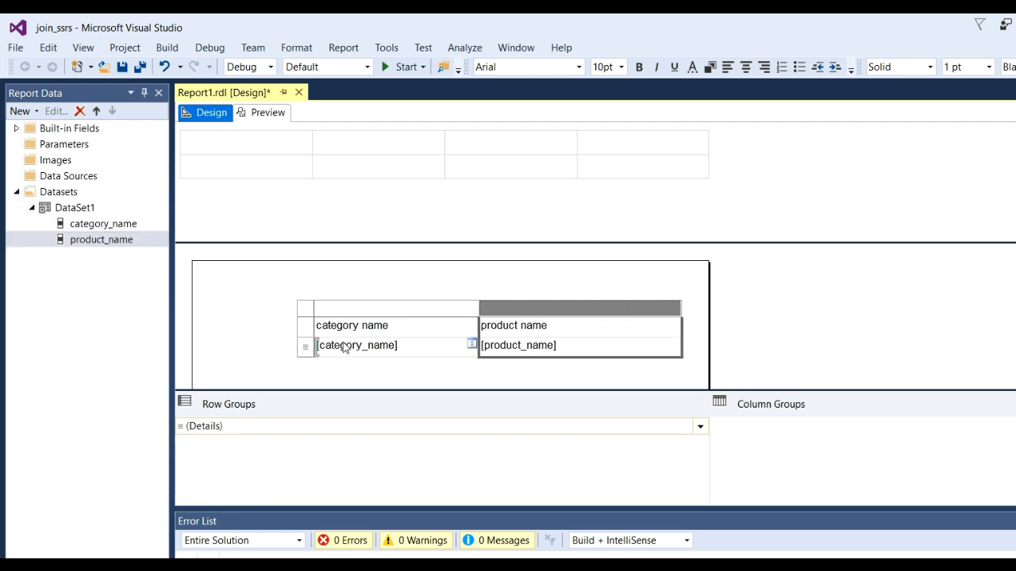
Make the table's header row bold.
{"action": "left_click", "coordinate": [309, 329]}
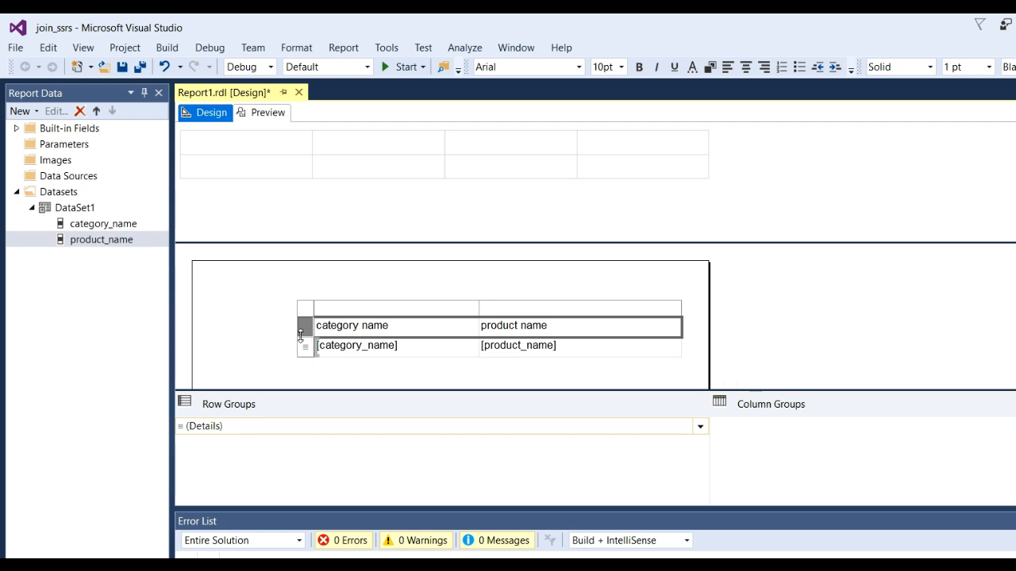
{"action": "left_click", "coordinate": [639, 67]}
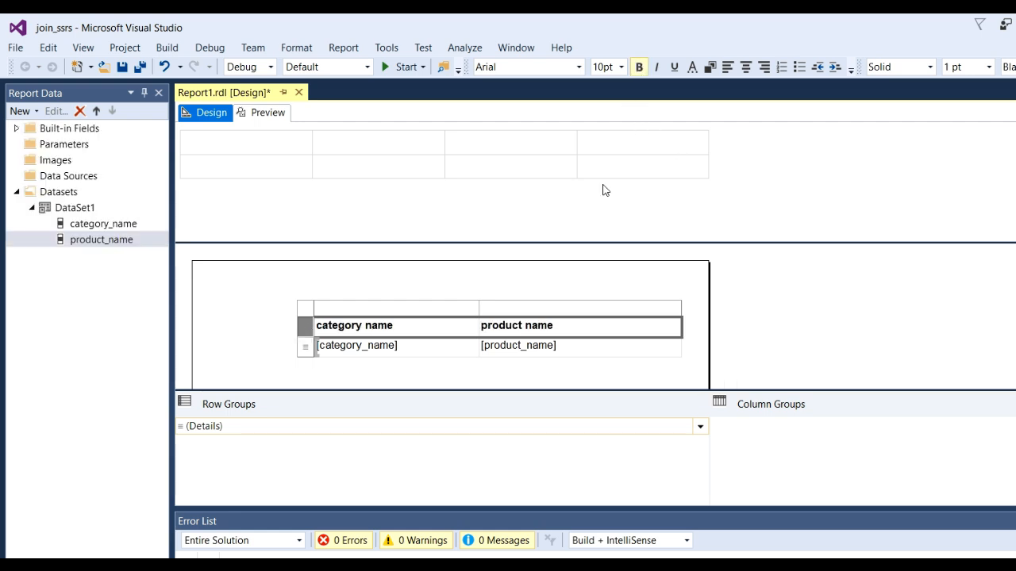
{"action": "left_click", "coordinate": [250, 295]}
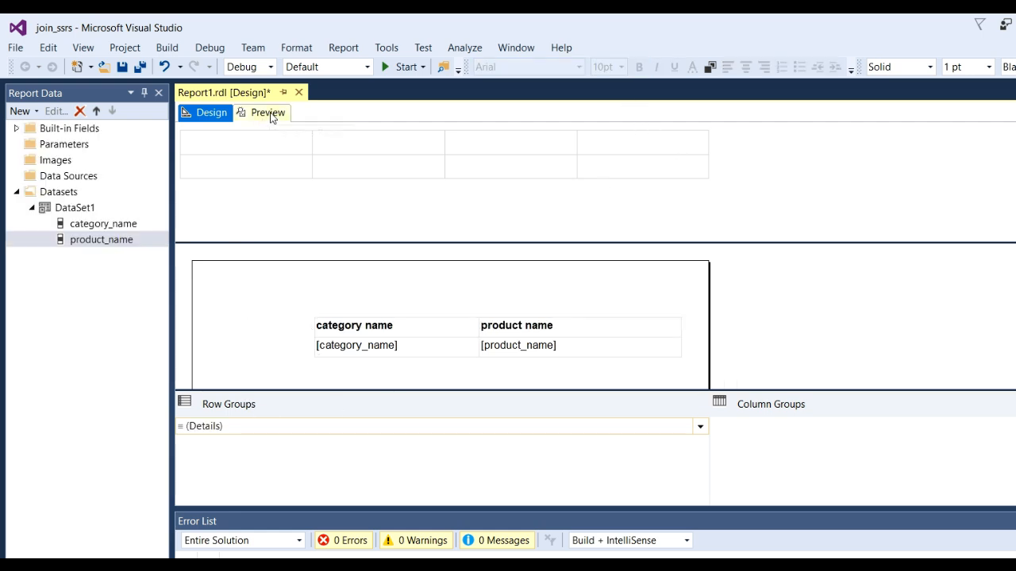
Preview the formatted report and examine the category and product rows across its pages.
{"action": "left_click", "coordinate": [268, 113]}
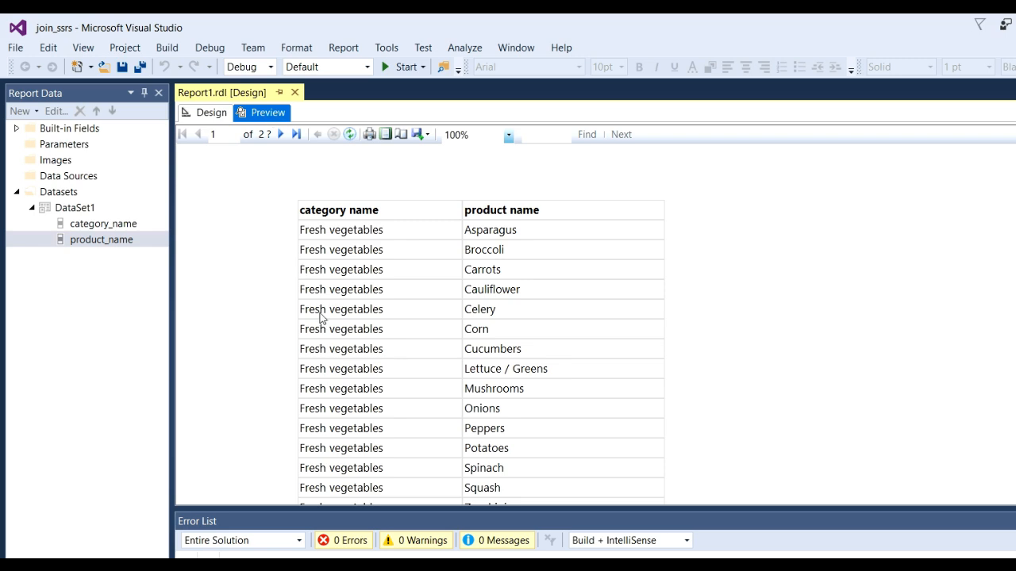
{"action": "scroll", "coordinate": [513, 242], "scroll_direction": "down", "scroll_amount": 10}
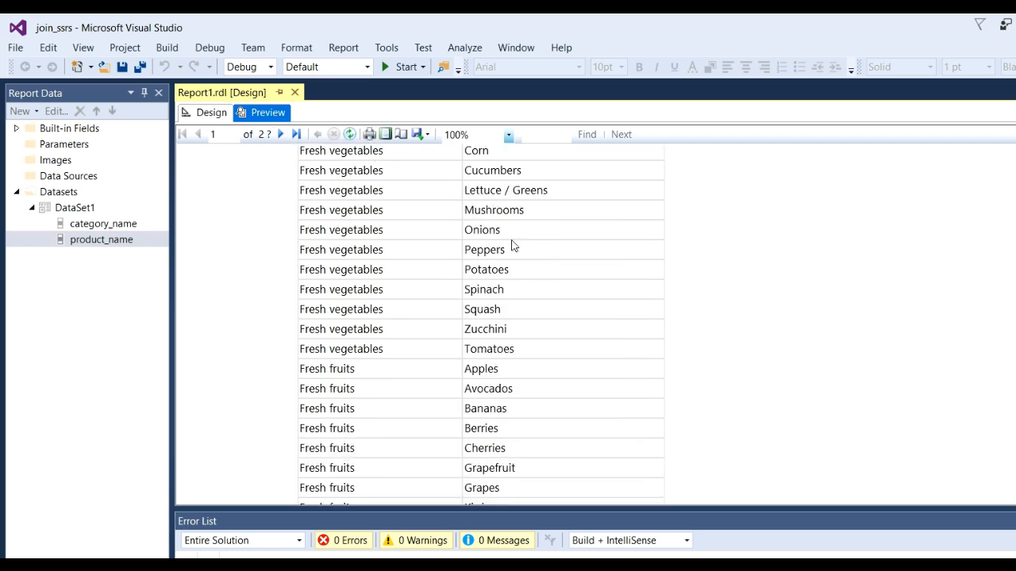
{"action": "scroll", "coordinate": [513, 238], "scroll_direction": "down", "scroll_amount": 20}
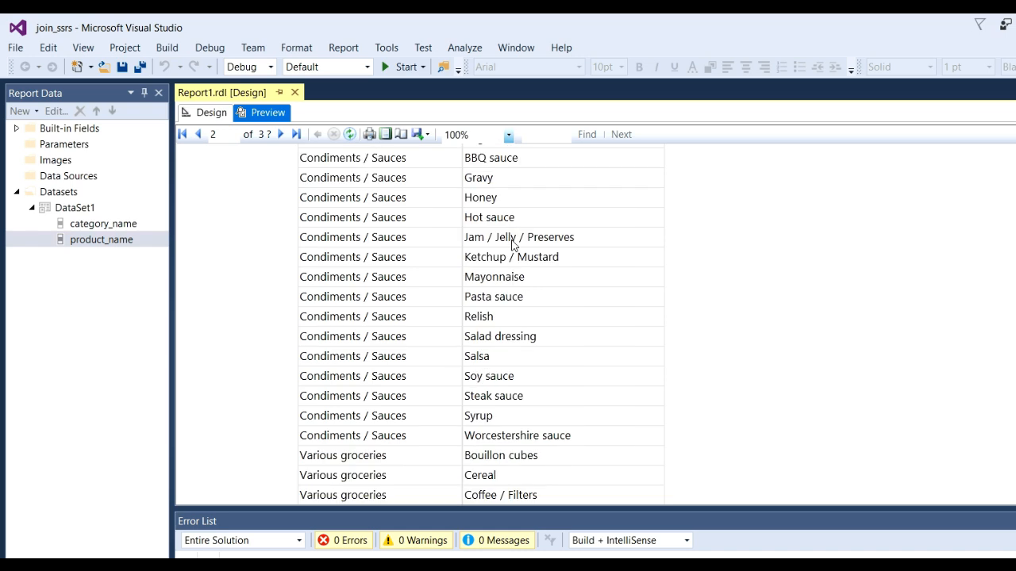
{"action": "scroll", "coordinate": [450, 270], "scroll_direction": "down", "scroll_amount": 15}
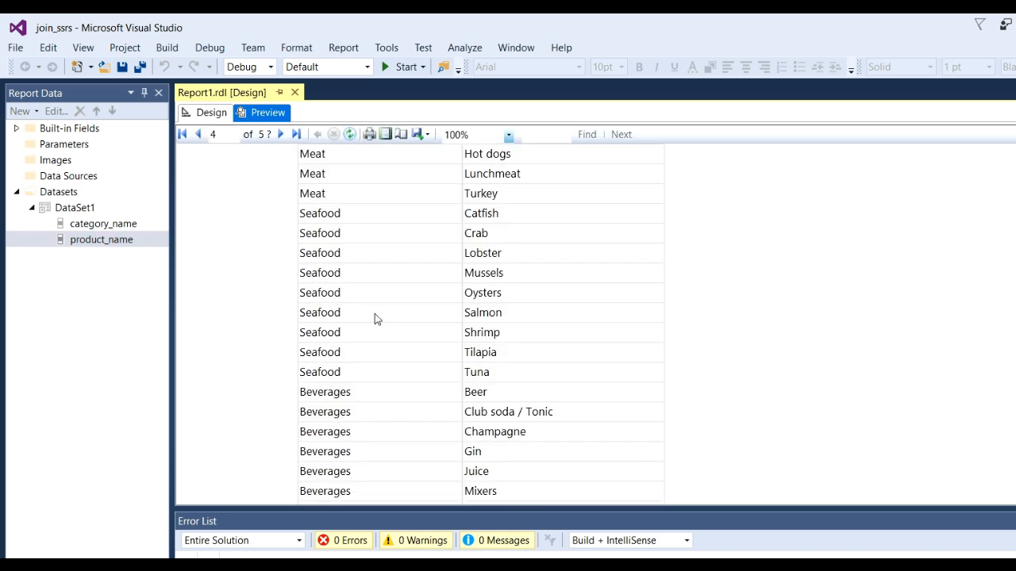
{"action": "scroll", "coordinate": [329, 325], "scroll_direction": "down", "scroll_amount": 15}
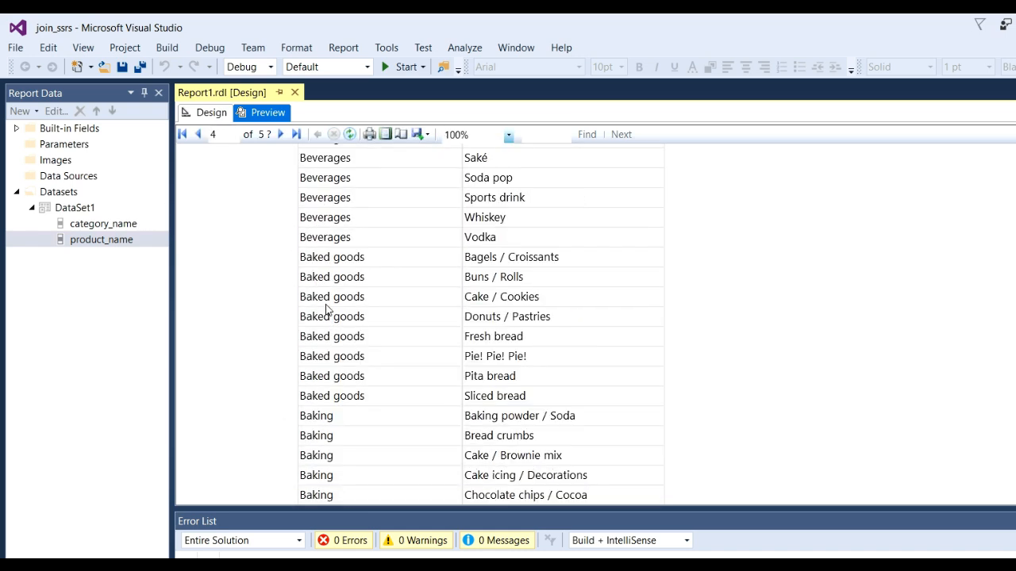
{"action": "scroll", "coordinate": [312, 432], "scroll_direction": "down", "scroll_amount": 10}
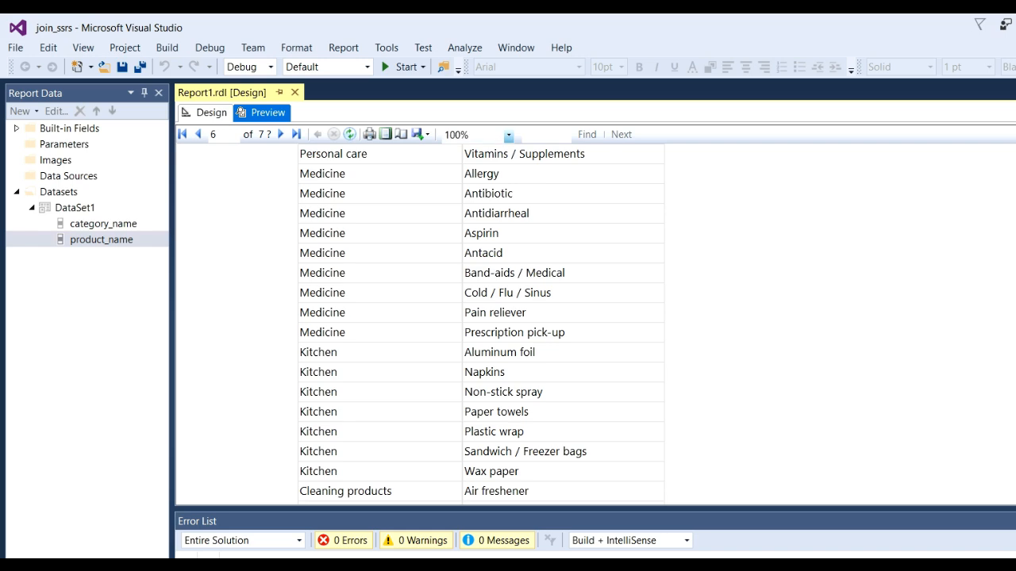
{"action": "scroll", "coordinate": [480, 325], "scroll_direction": "down", "scroll_amount": 8}
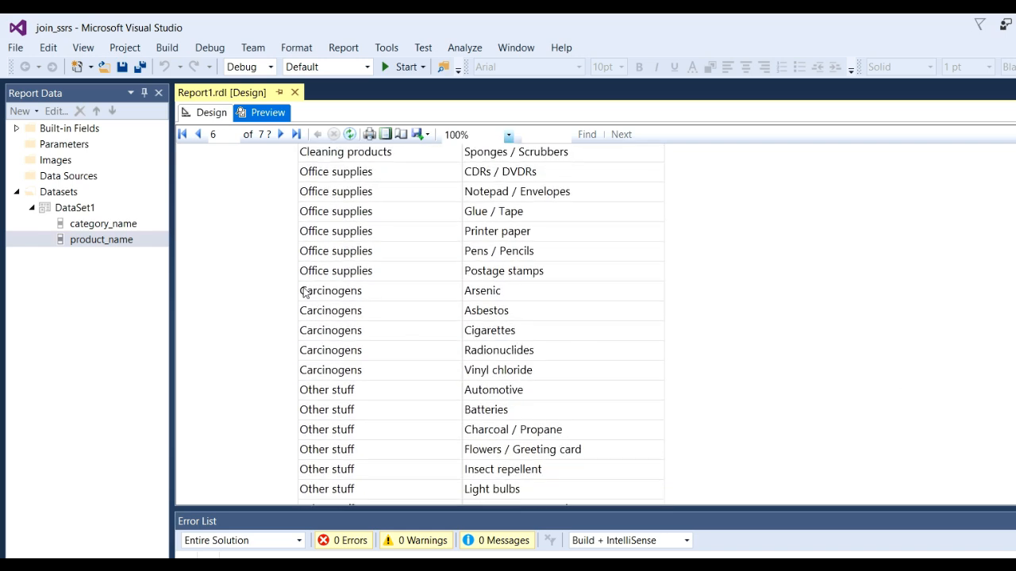
{"action": "scroll", "coordinate": [534, 382], "scroll_direction": "down", "scroll_amount": 5}
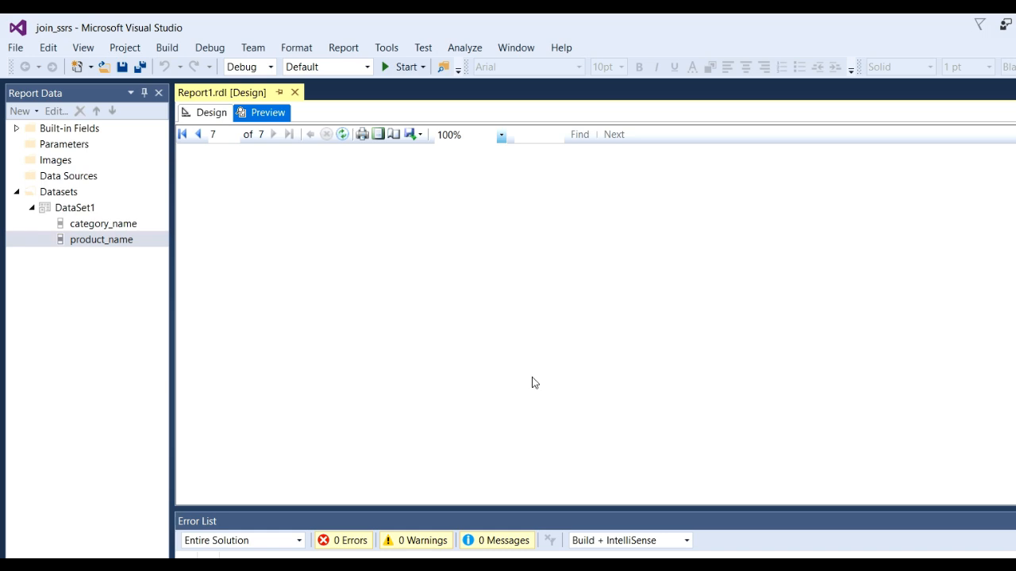
{"action": "scroll", "coordinate": [533, 387], "scroll_direction": "up", "scroll_amount": 10}
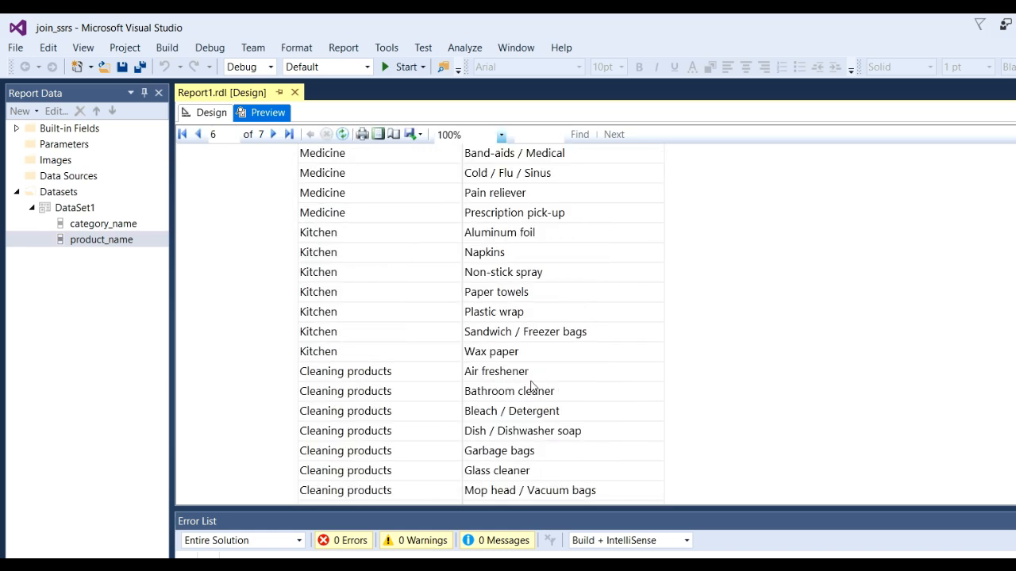
{"action": "scroll", "coordinate": [532, 386], "scroll_direction": "up", "scroll_amount": 8}
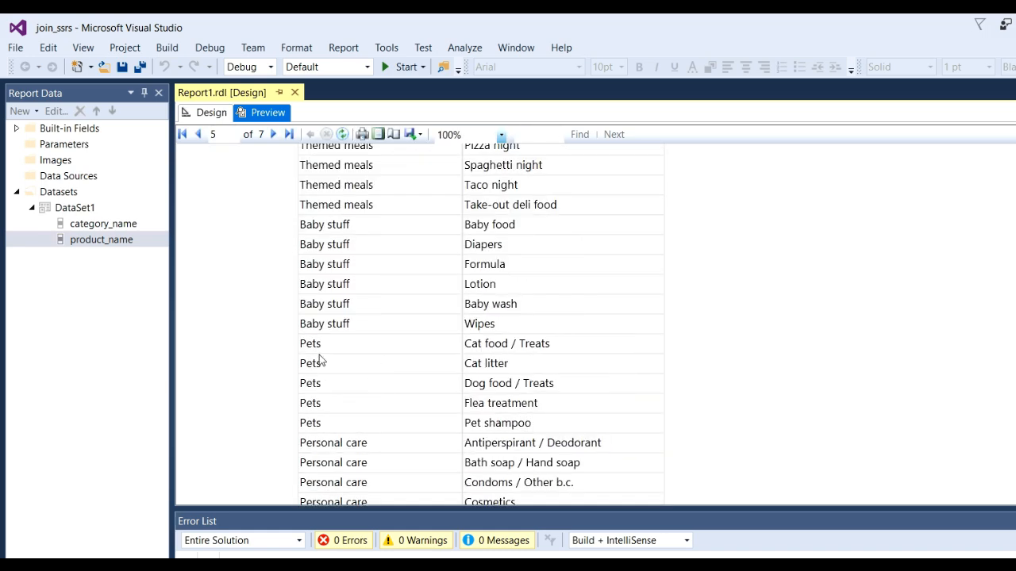
{"action": "scroll", "coordinate": [518, 387], "scroll_direction": "up", "scroll_amount": 4}
{"action": "scroll", "coordinate": [516, 386], "scroll_direction": "up", "scroll_amount": 1}
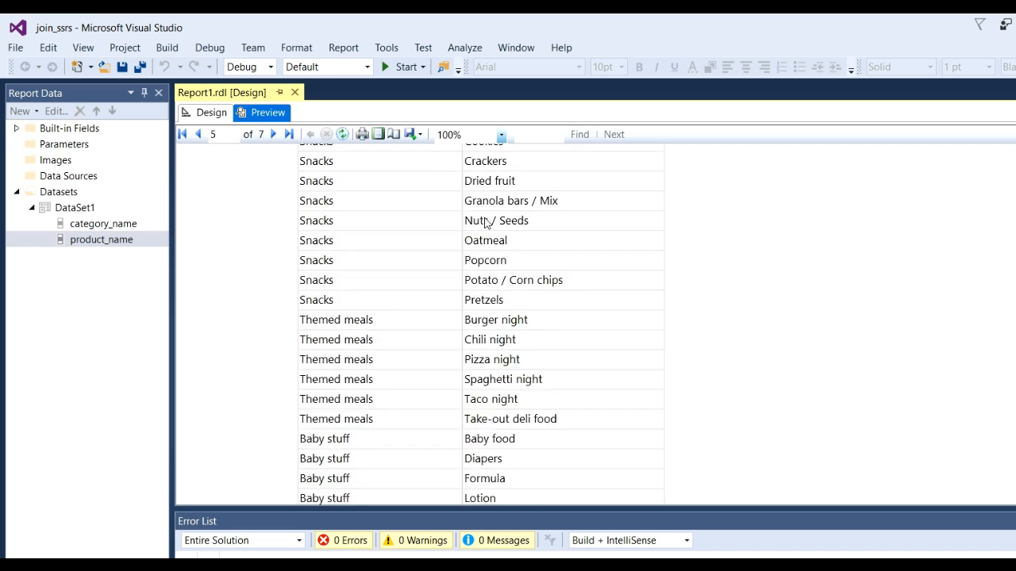
{"action": "scroll", "coordinate": [352, 363], "scroll_direction": "up", "scroll_amount": 10}
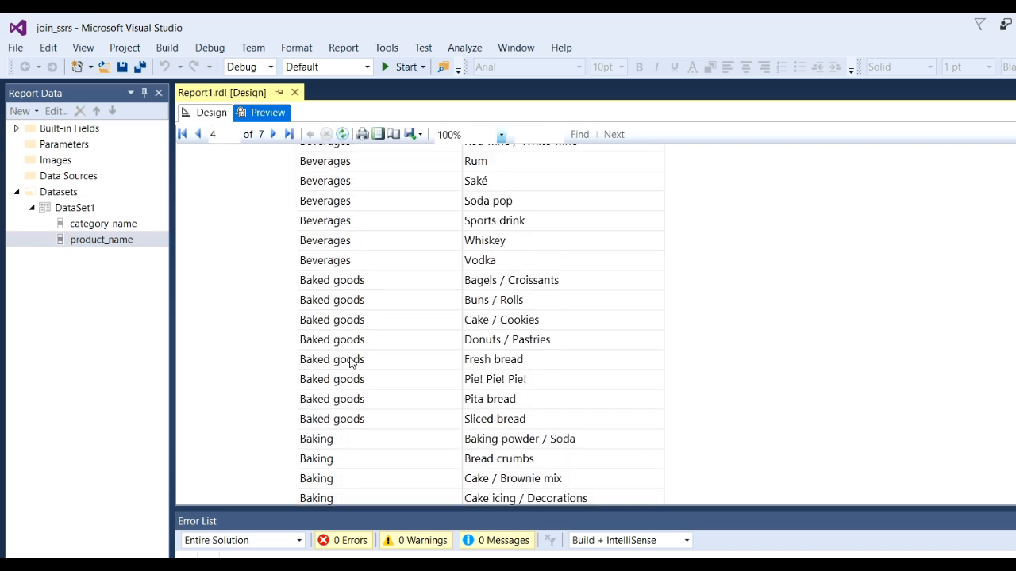
{"action": "scroll", "coordinate": [351, 362], "scroll_direction": "up", "scroll_amount": 15}
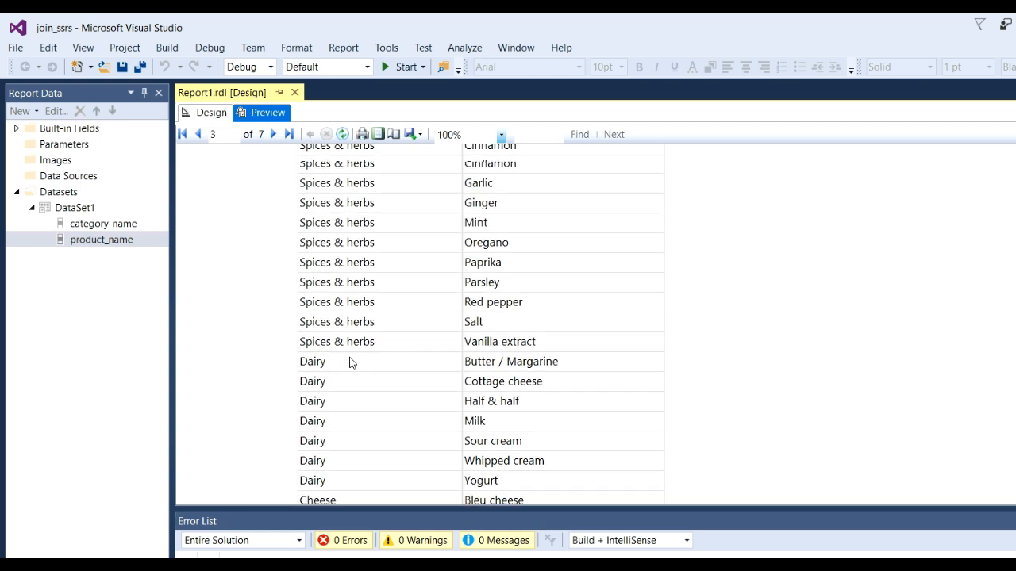